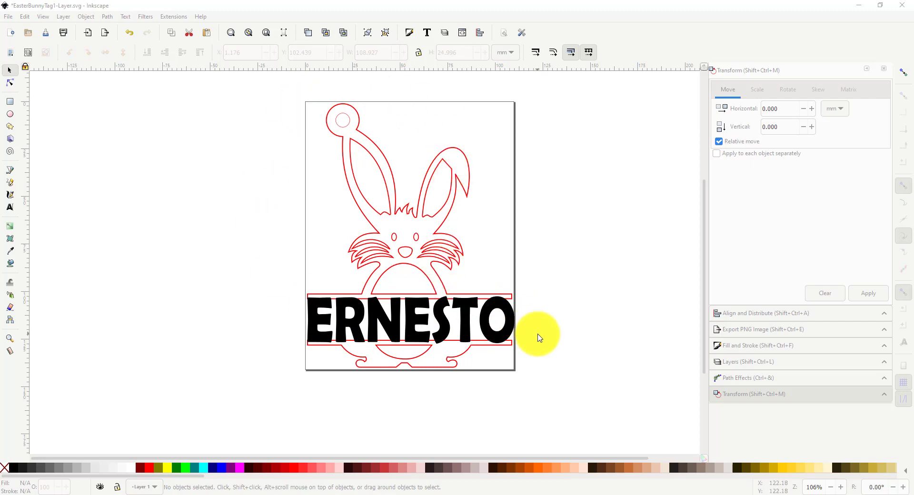
Convert the ERNESTO text into paths with Object to Path
{"action": "left_click", "coordinate": [313, 322]}
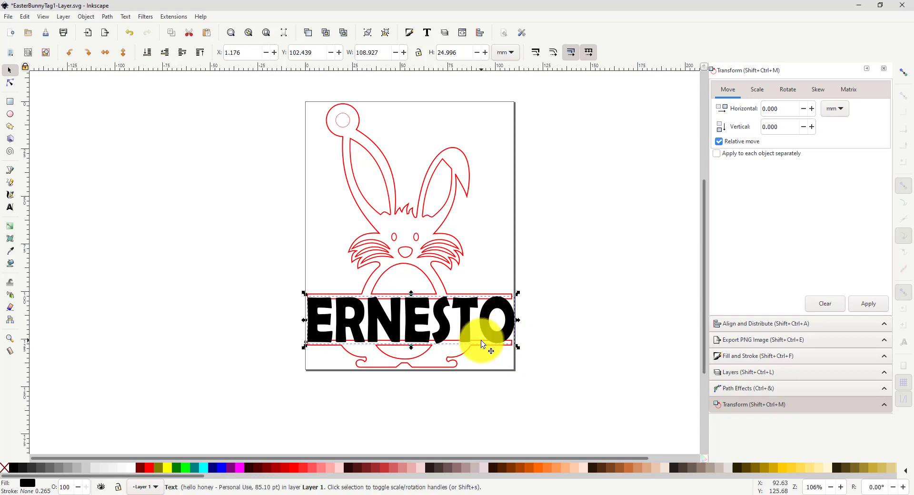
{"action": "left_click", "coordinate": [10, 207]}
{"action": "left_click", "coordinate": [367, 314]}
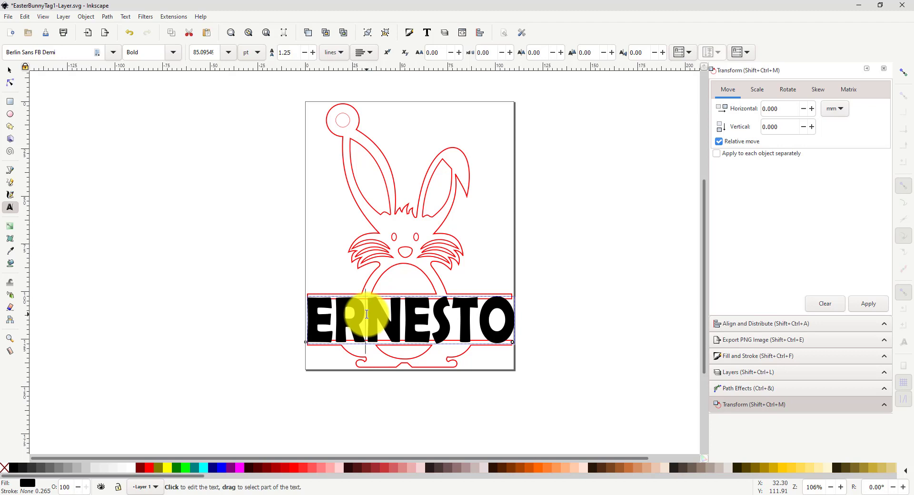
{"action": "left_click", "coordinate": [9, 70]}
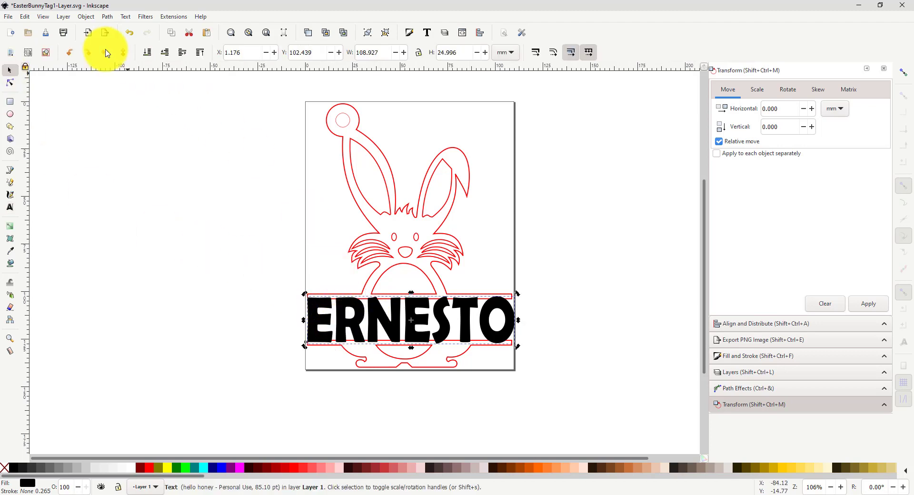
{"action": "left_click", "coordinate": [108, 18]}
{"action": "left_click", "coordinate": [129, 30]}
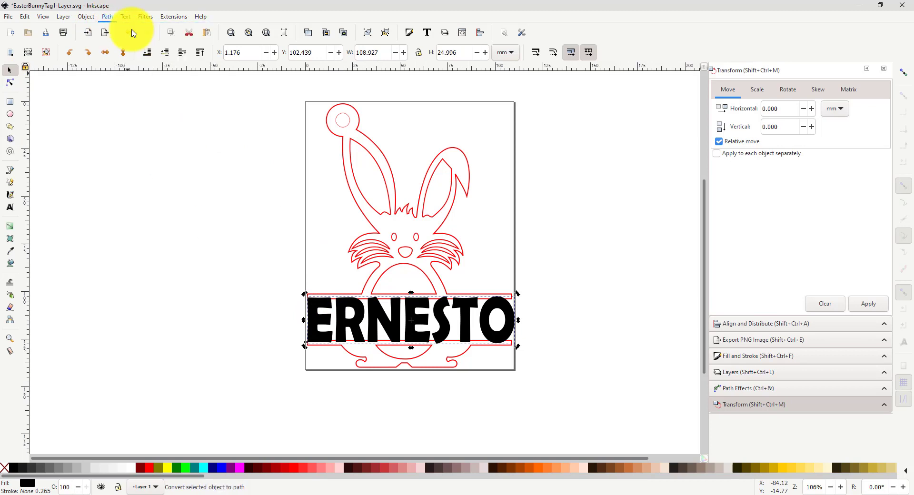
Select all seven ERNESTO letter paths along with the red bunny outline
{"action": "left_click", "coordinate": [10, 82]}
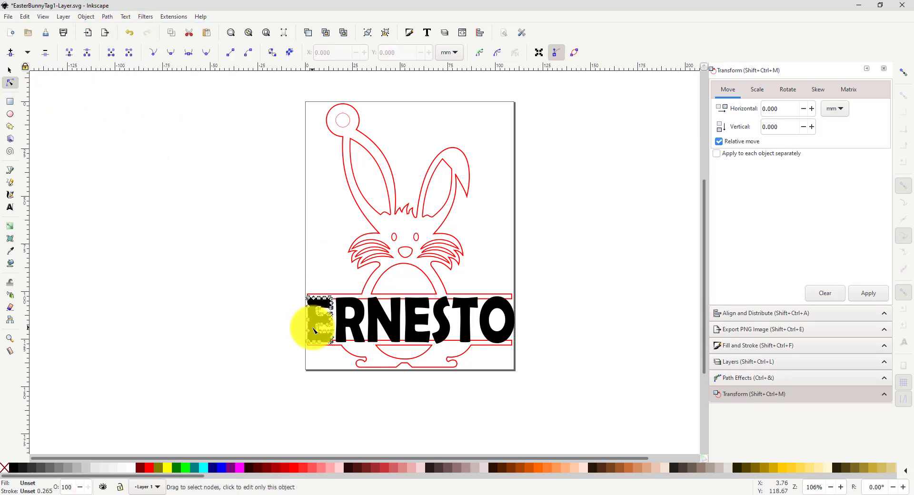
{"action": "left_click", "coordinate": [314, 322]}
{"action": "left_click", "coordinate": [340, 327], "text": "shift"}
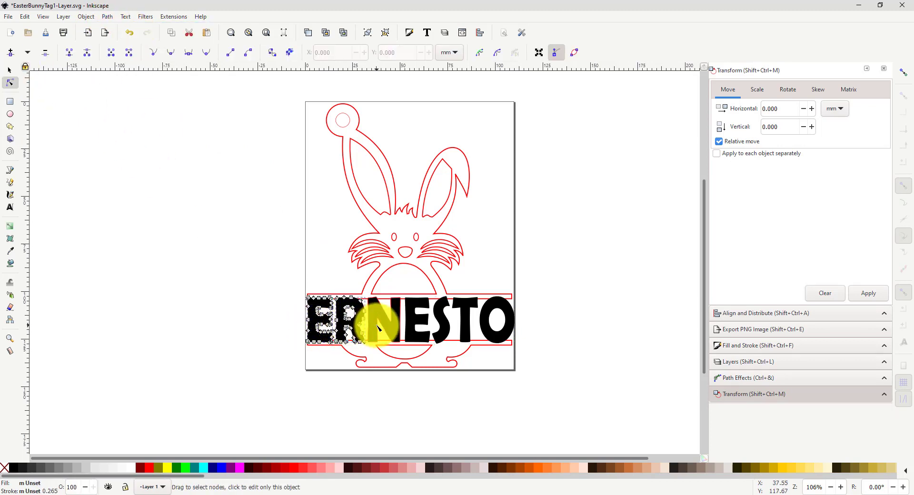
{"action": "left_click", "coordinate": [392, 325], "text": "shift"}
{"action": "left_click", "coordinate": [427, 326], "text": "shift"}
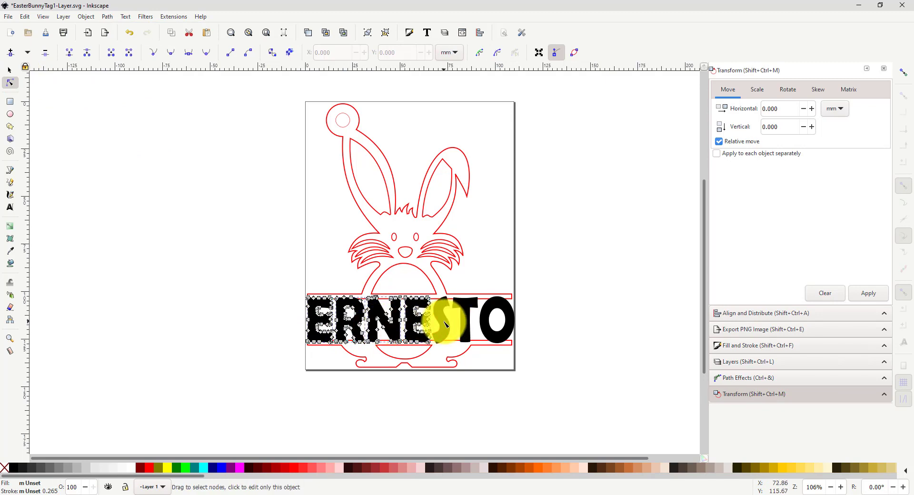
{"action": "left_click", "coordinate": [439, 326], "text": "shift"}
{"action": "left_click", "coordinate": [469, 320], "text": "shift"}
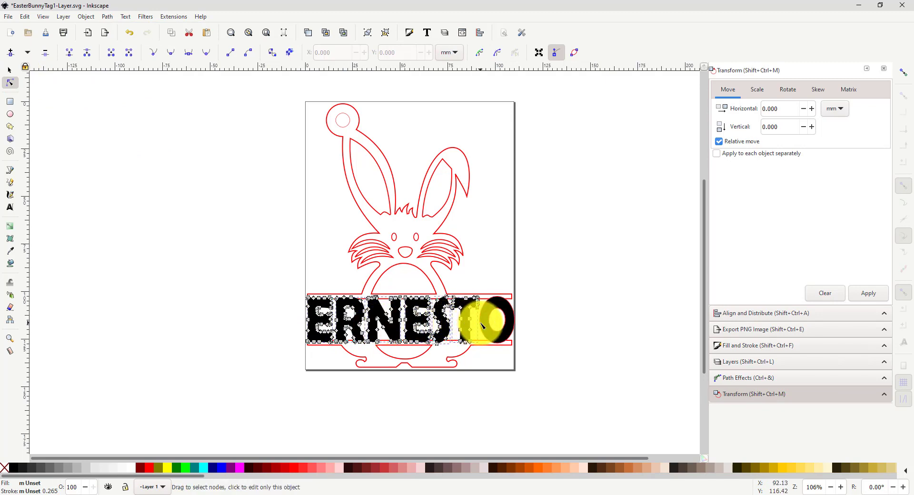
{"action": "left_click", "coordinate": [483, 320], "text": "shift"}
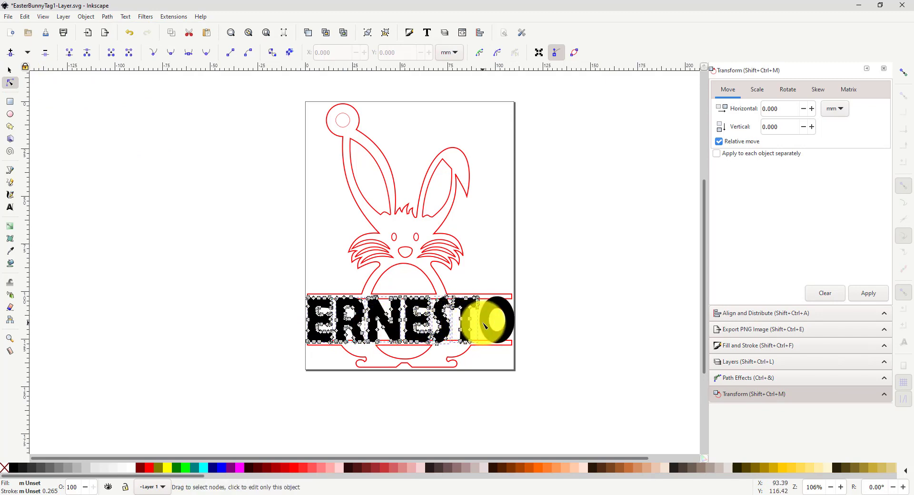
{"action": "left_click", "coordinate": [449, 269], "text": "shift"}
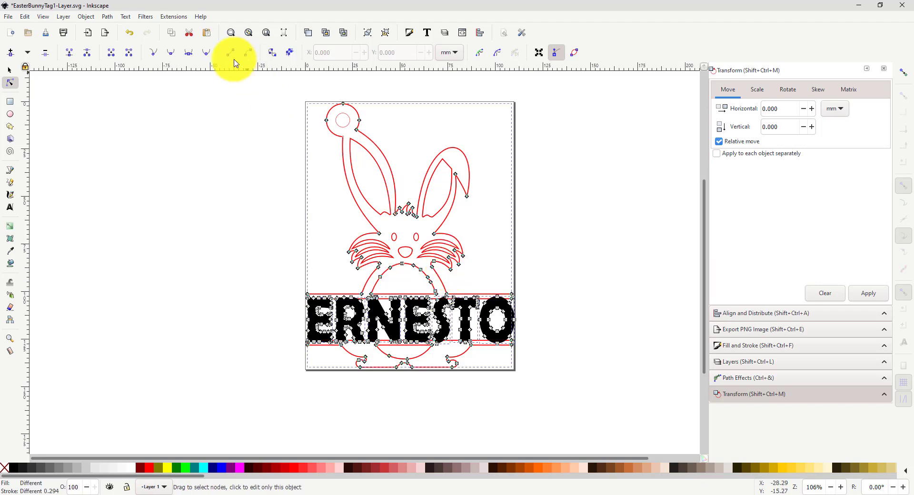
Union the letters and bunny outline into one path, then deselect it
{"action": "left_click", "coordinate": [114, 18]}
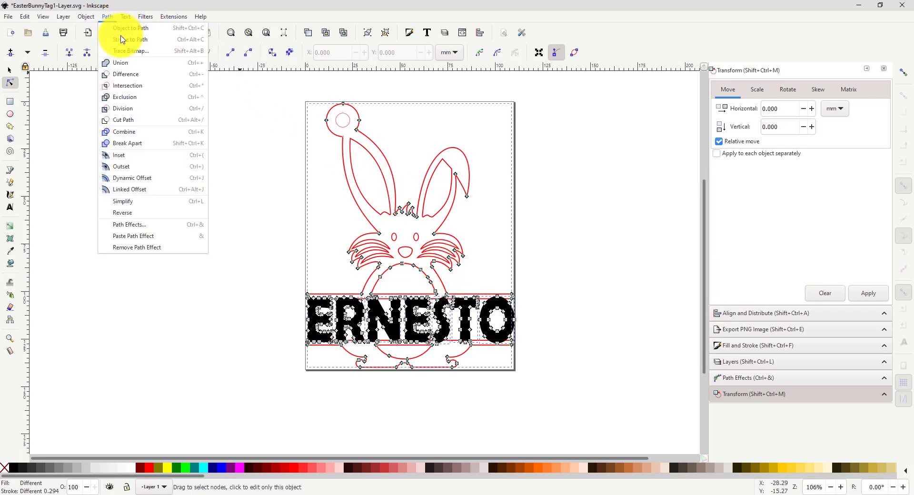
{"action": "left_click", "coordinate": [121, 63]}
{"action": "left_click", "coordinate": [640, 241]}
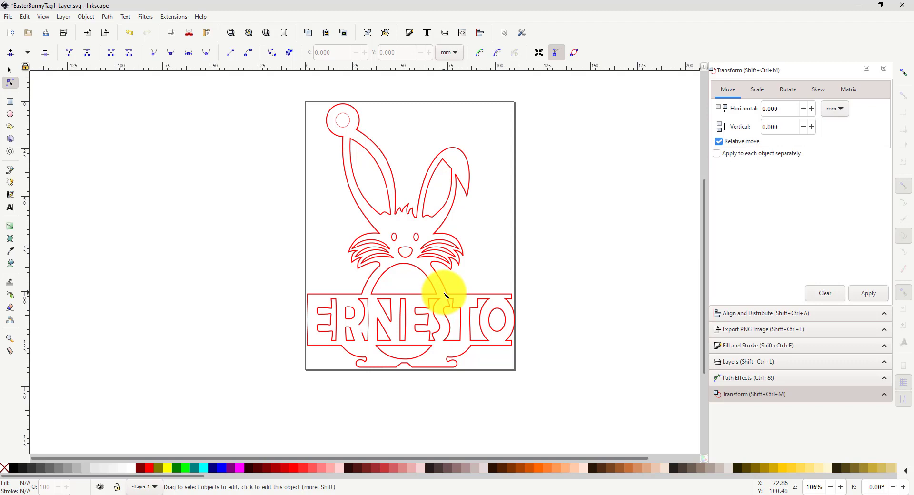
Undo the merge of the ERNESTO letters with the bunny outline
{"action": "key", "text": "ctrl+z"}
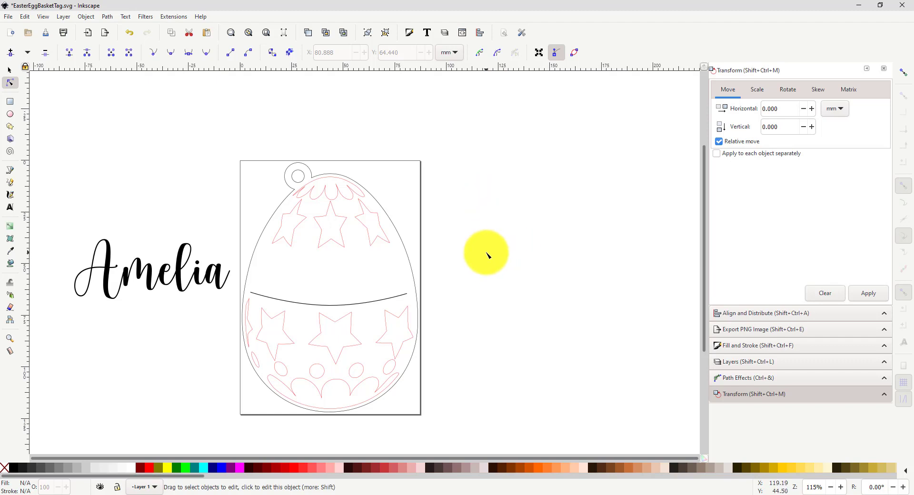
Put the Amelia text on the egg's curved line, then open it for text editing
{"action": "key", "text": "s"}
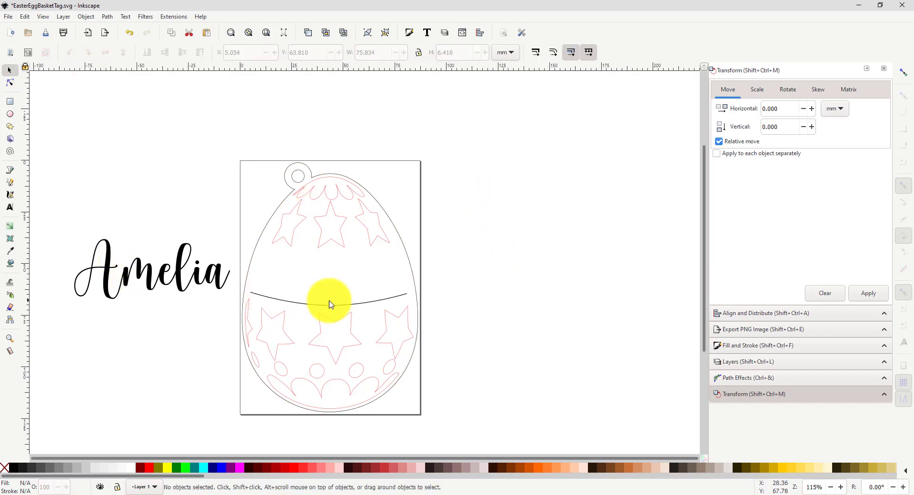
{"action": "left_click", "coordinate": [179, 283]}
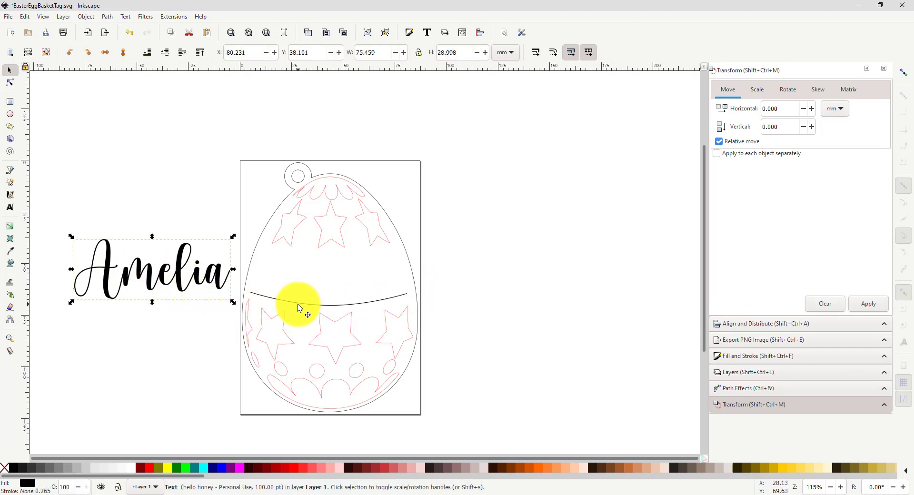
{"action": "left_click", "coordinate": [299, 306], "text": "shift"}
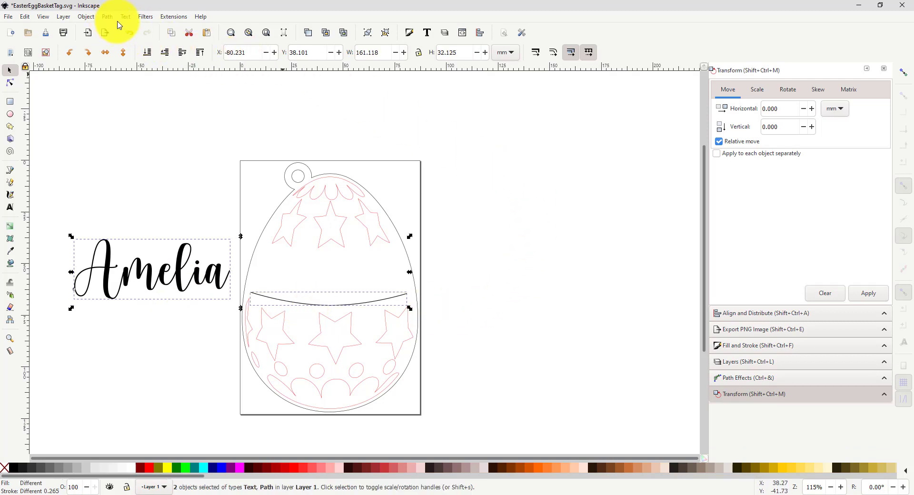
{"action": "left_click", "coordinate": [127, 19]}
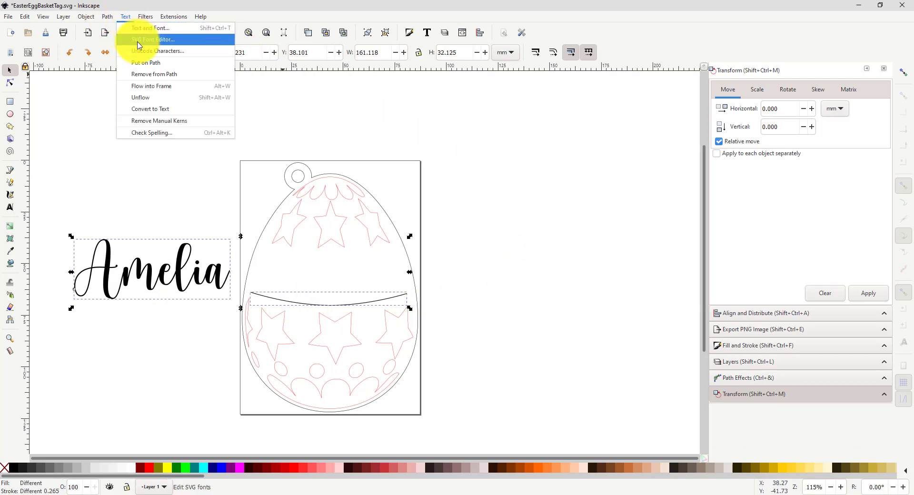
{"action": "left_click", "coordinate": [146, 65]}
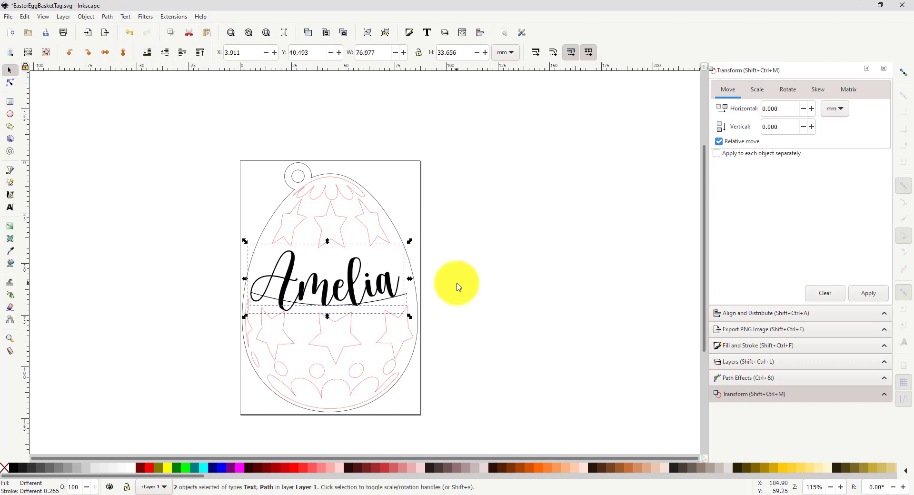
{"action": "left_click", "coordinate": [478, 273]}
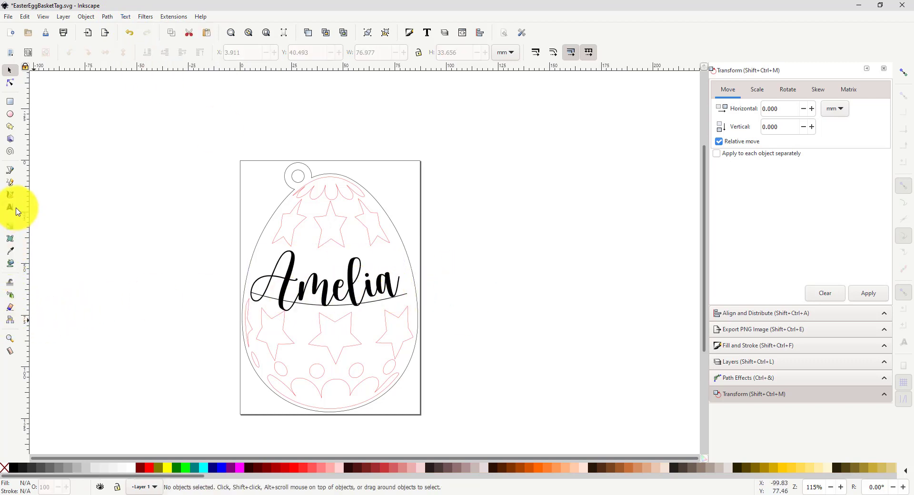
{"action": "left_click", "coordinate": [9, 207]}
{"action": "left_click", "coordinate": [351, 292]}
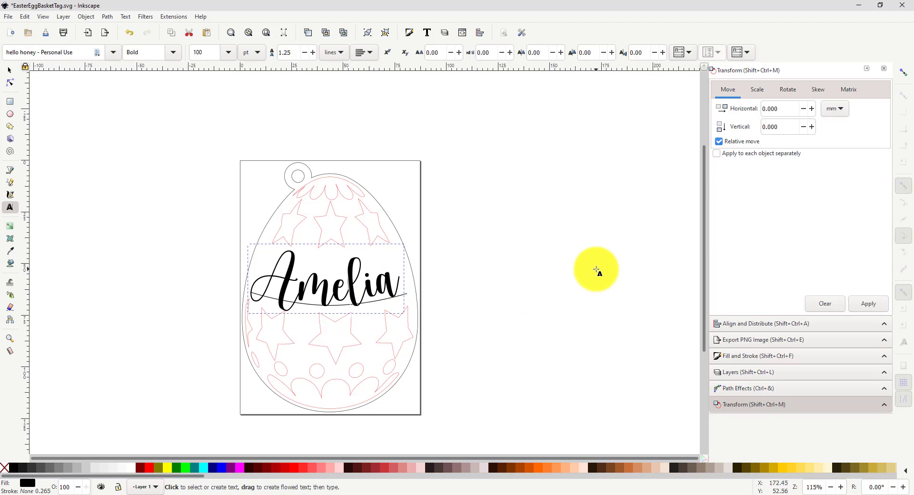
{"action": "key", "text": "F1"}
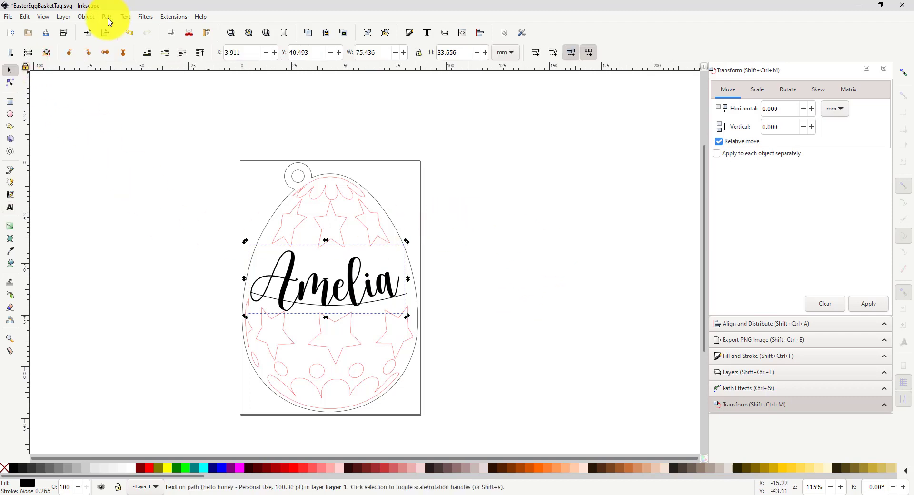
{"action": "left_click", "coordinate": [108, 17]}
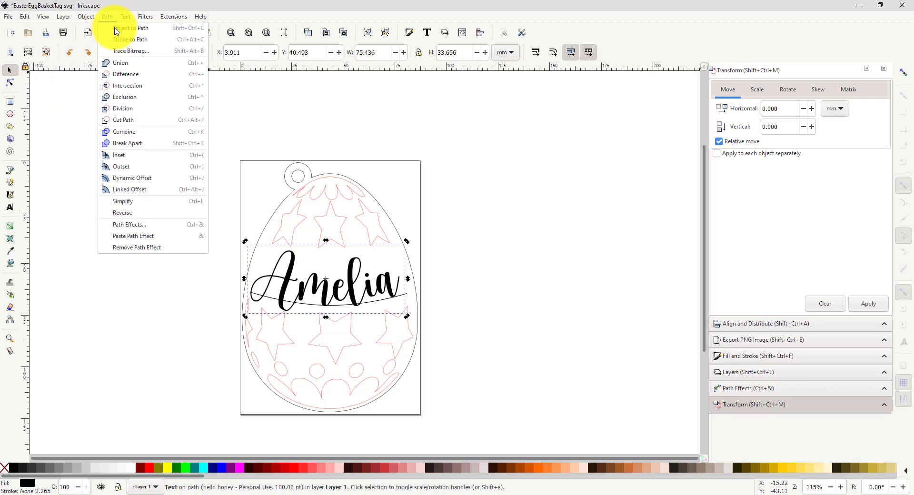
{"action": "left_click", "coordinate": [122, 28]}
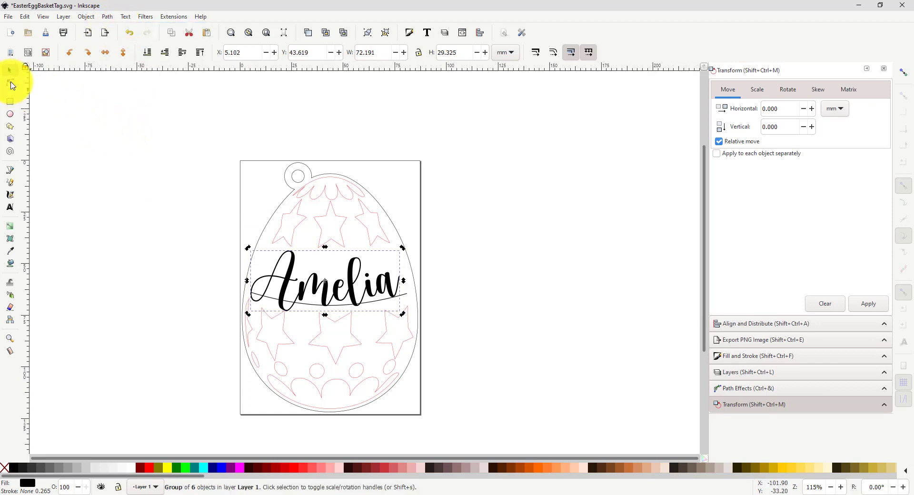
{"action": "left_click", "coordinate": [10, 82]}
{"action": "left_click", "coordinate": [288, 274]}
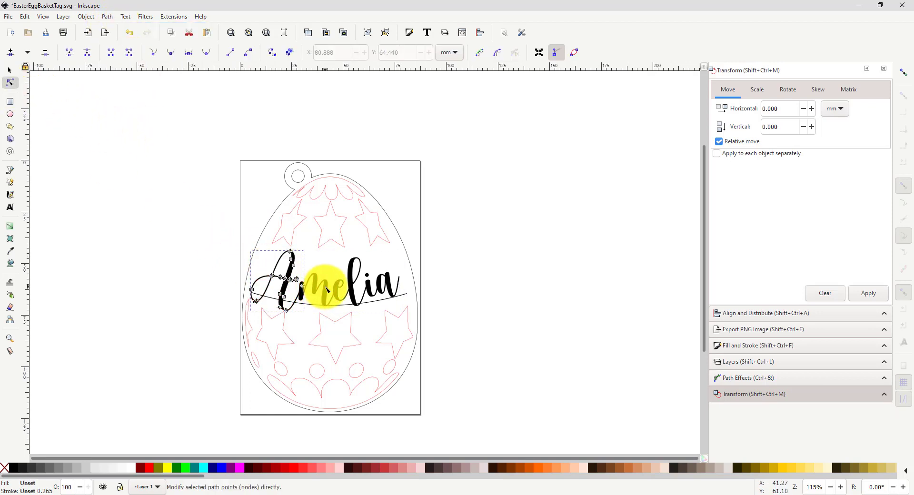
{"action": "key", "text": "Escape"}
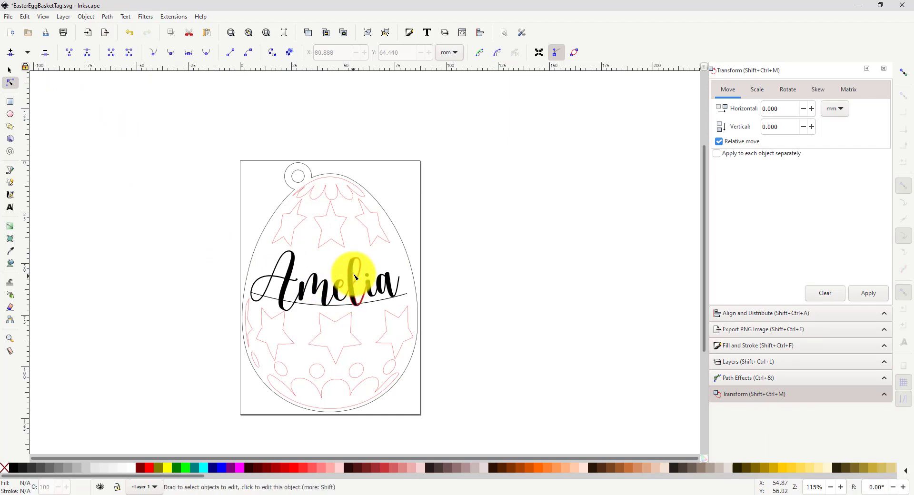
{"action": "left_click", "coordinate": [354, 296]}
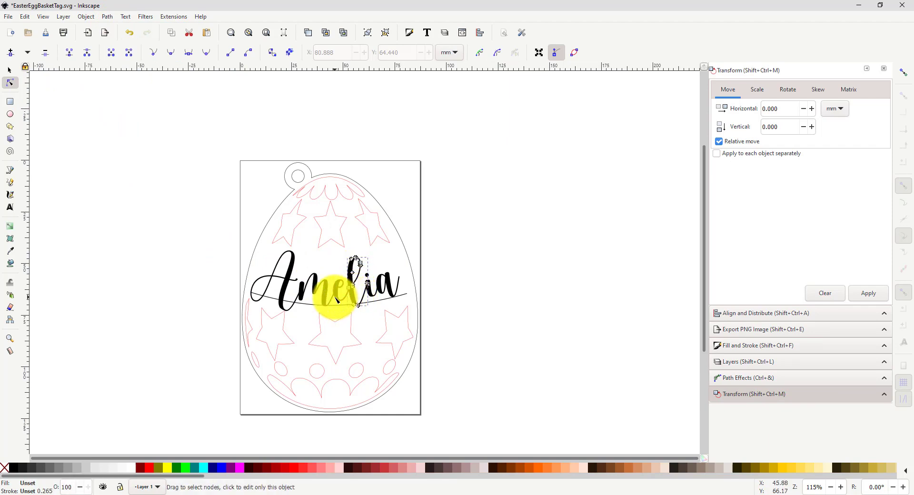
{"action": "left_click", "coordinate": [429, 316]}
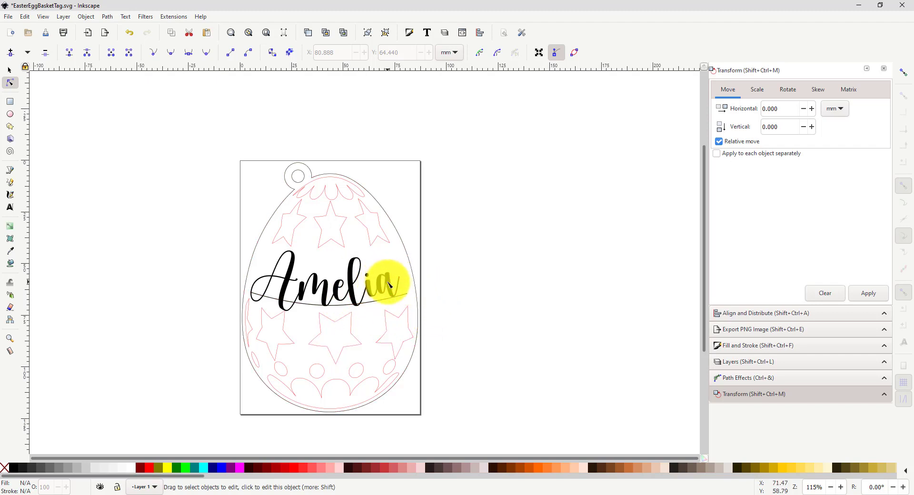
Select the A, m, e, l, i and a letters of Amelia and union them into one path
{"action": "left_click", "coordinate": [387, 285]}
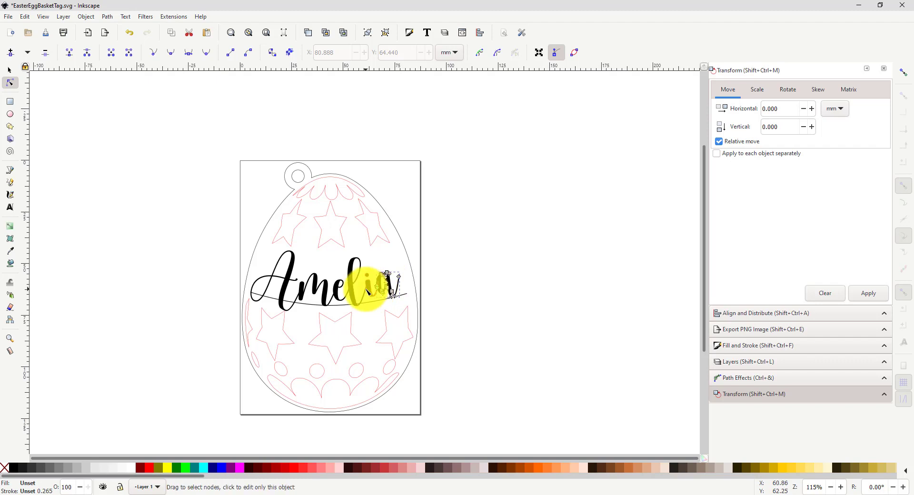
{"action": "left_click", "coordinate": [371, 288], "text": "shift"}
{"action": "left_click", "coordinate": [352, 281], "text": "shift"}
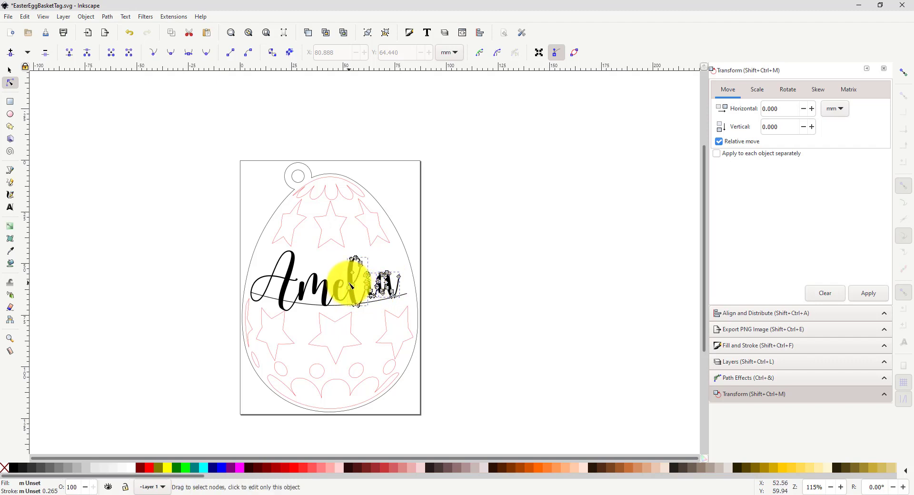
{"action": "left_click", "coordinate": [341, 290], "text": "shift"}
{"action": "left_click", "coordinate": [321, 283], "text": "shift"}
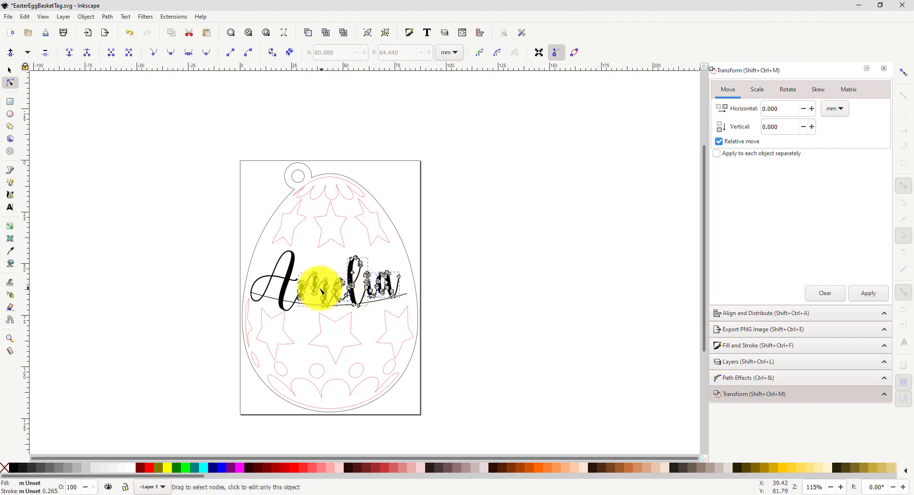
{"action": "left_click", "coordinate": [286, 284], "text": "shift"}
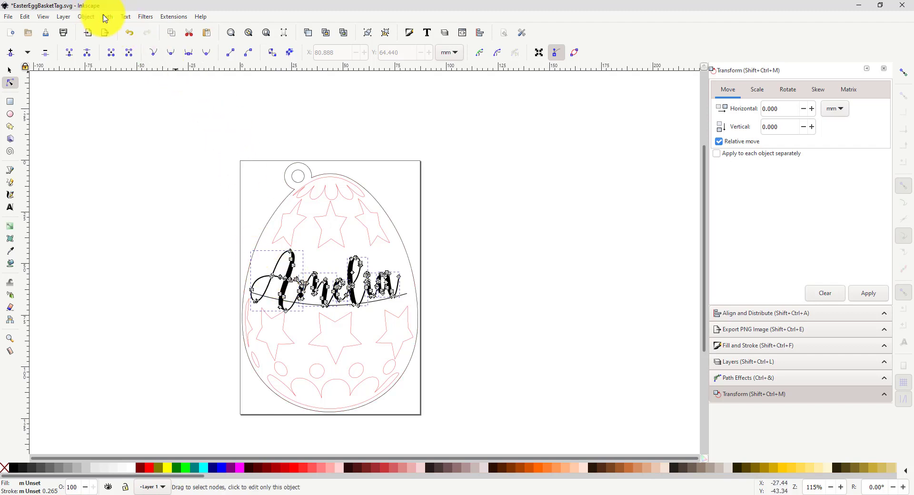
{"action": "left_click", "coordinate": [108, 17]}
{"action": "left_click", "coordinate": [112, 63]}
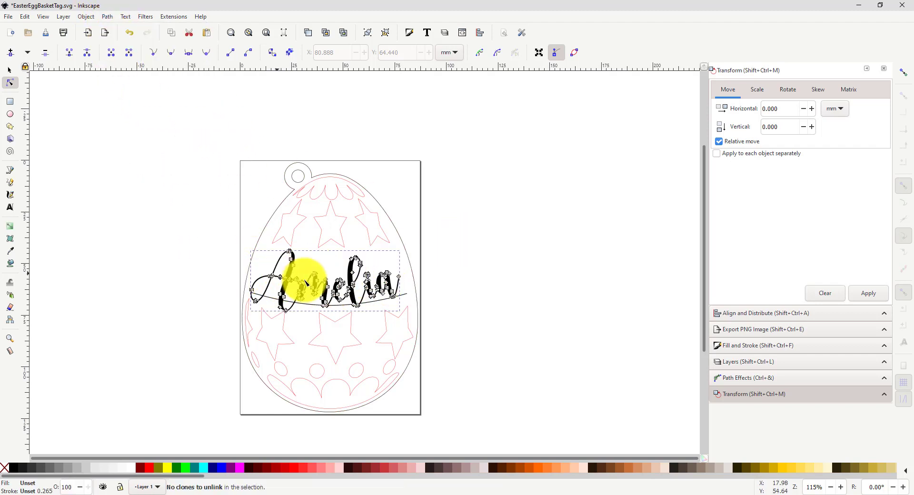
{"action": "left_click", "coordinate": [458, 241]}
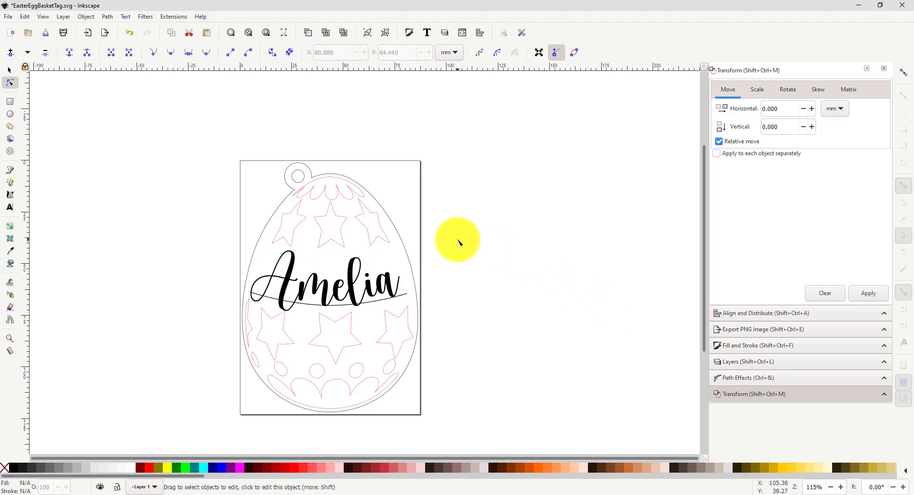
Set the stroke of the swash line under Amelia to none
{"action": "left_click", "coordinate": [406, 295]}
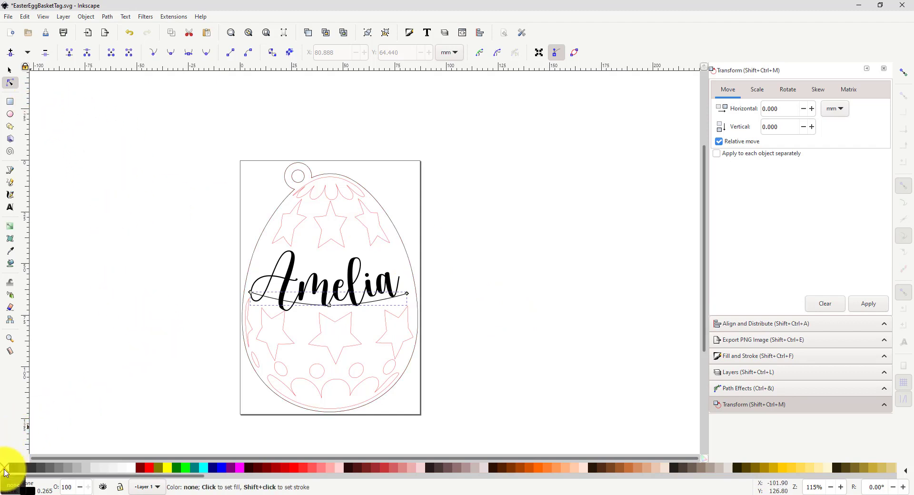
{"action": "left_click", "coordinate": [5, 473], "text": "shift"}
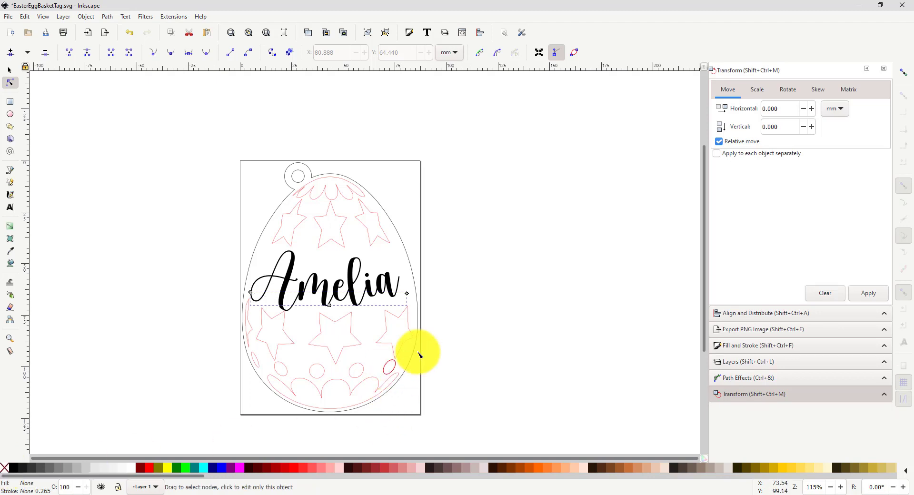
{"action": "left_click", "coordinate": [498, 303]}
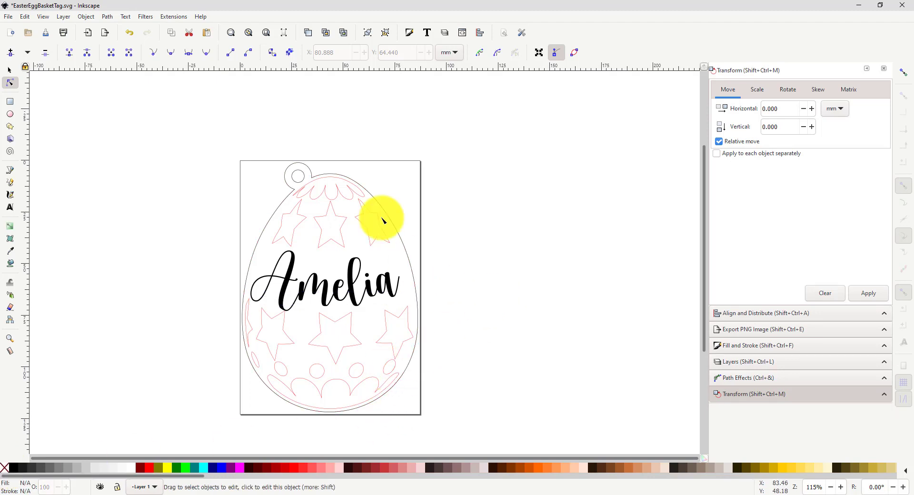
Nudge the Amelia lettering slightly upward
{"action": "left_click", "coordinate": [9, 72]}
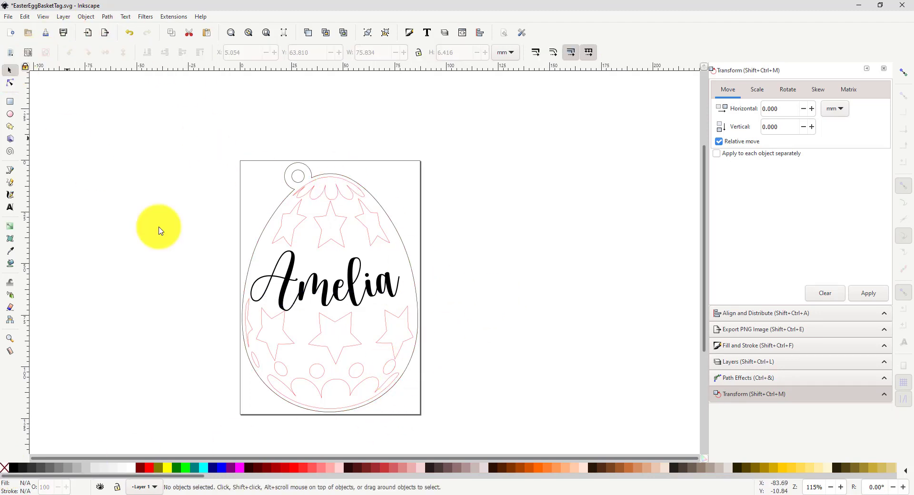
{"action": "left_click", "coordinate": [376, 281]}
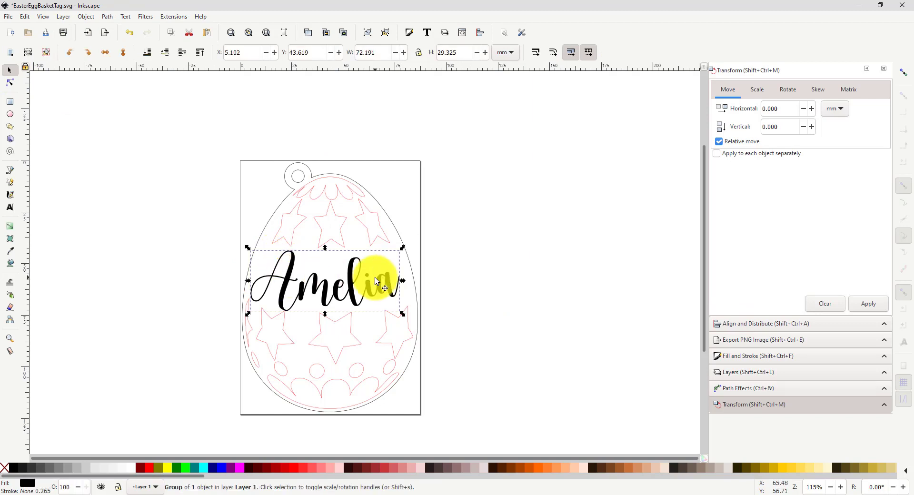
{"action": "key", "text": "Up"}
{"action": "key", "text": "Up"}
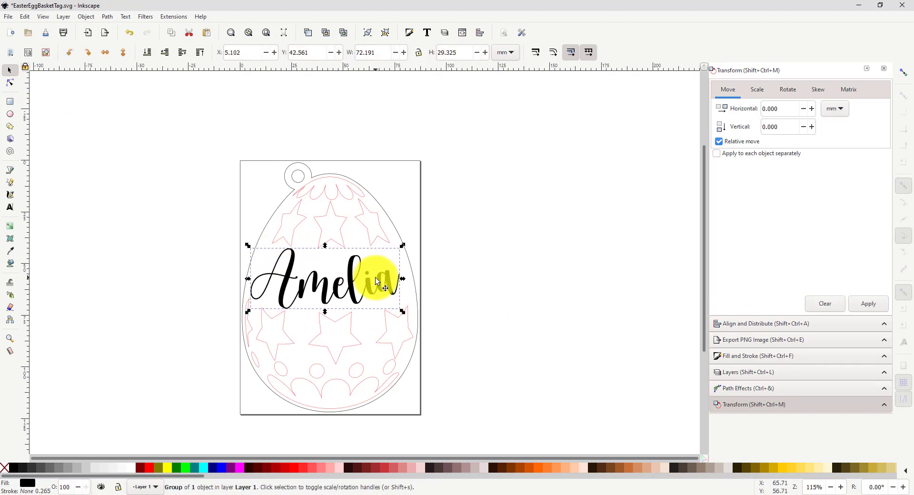
Deselect the Amelia lettering
{"action": "left_click", "coordinate": [455, 300]}
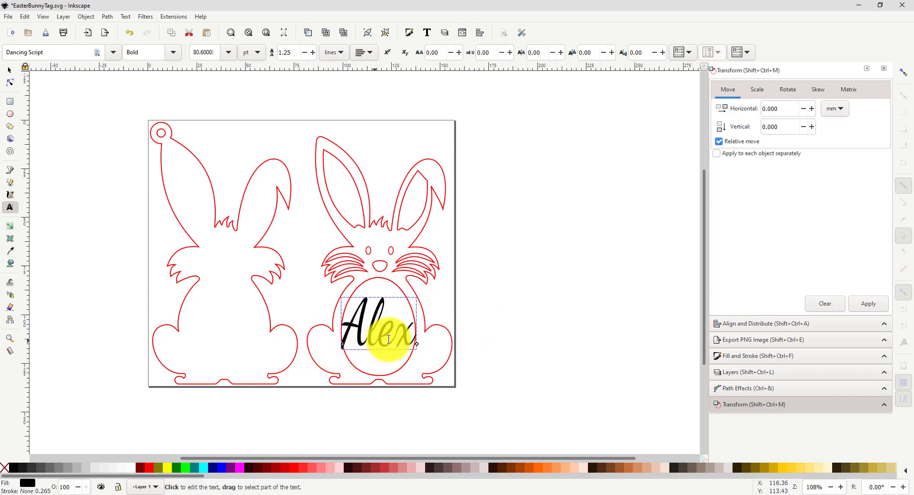
Convert the Alex text into a path
{"action": "left_click", "coordinate": [8, 72]}
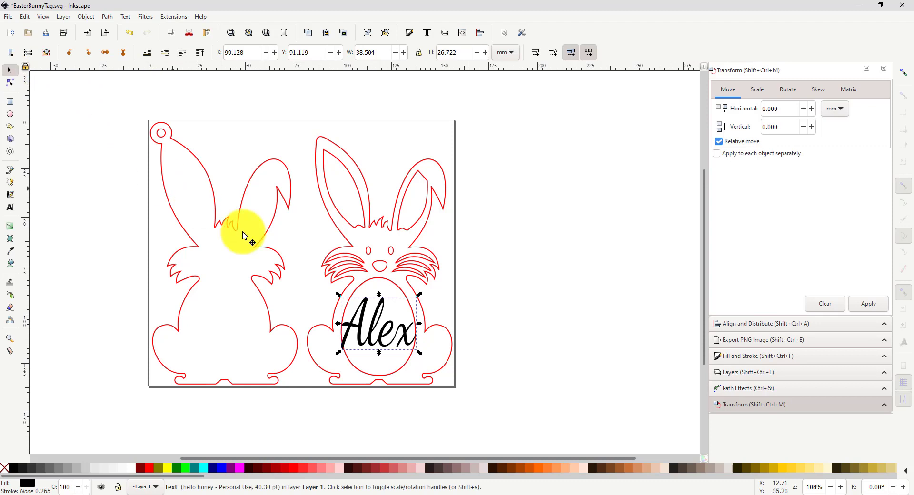
{"action": "left_click", "coordinate": [109, 18]}
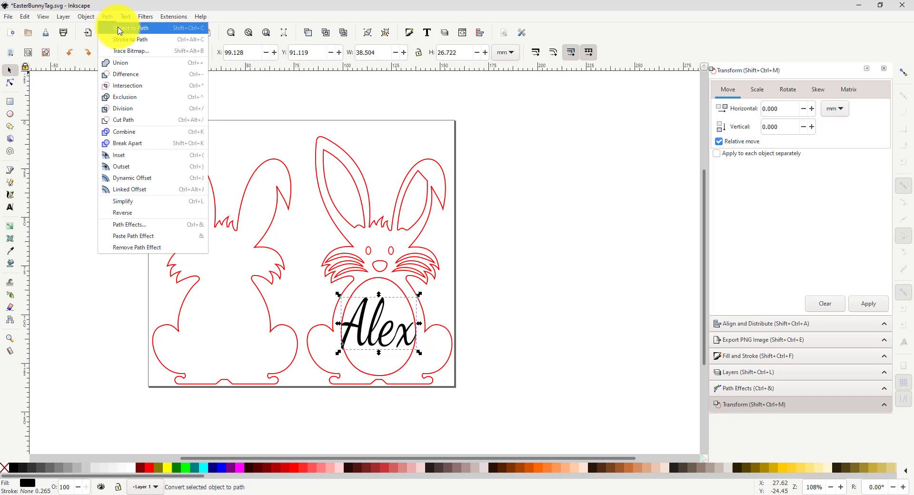
{"action": "left_click", "coordinate": [118, 29]}
Select the A, l, e and x letter paths and union them into one path
{"action": "left_click", "coordinate": [9, 83]}
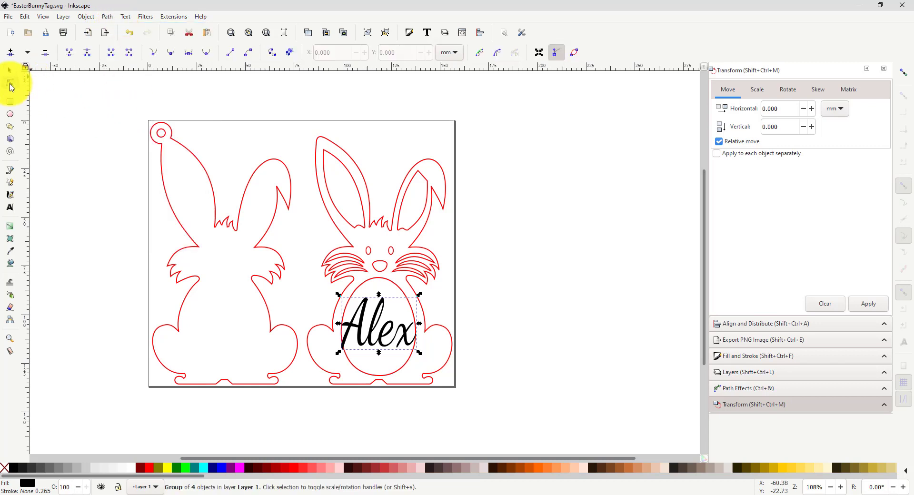
{"action": "left_click", "coordinate": [403, 336]}
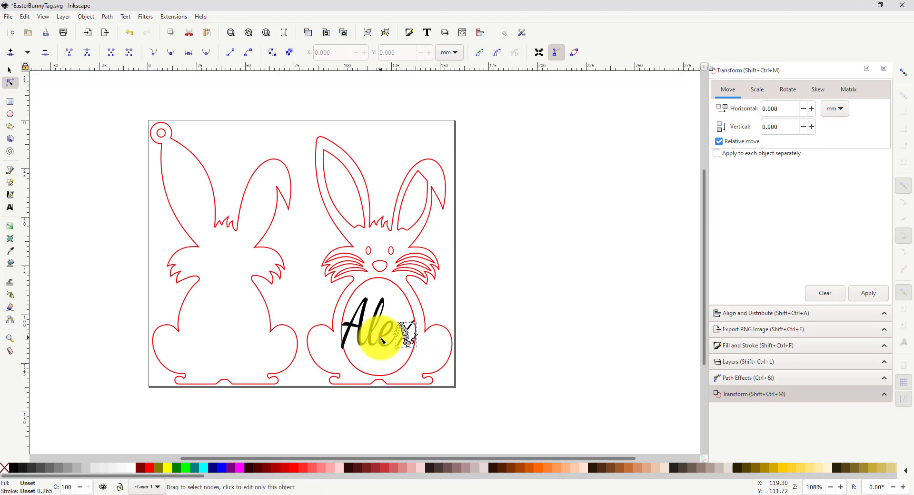
{"action": "left_click", "coordinate": [382, 340], "text": "shift"}
{"action": "left_click", "coordinate": [374, 325], "text": "shift"}
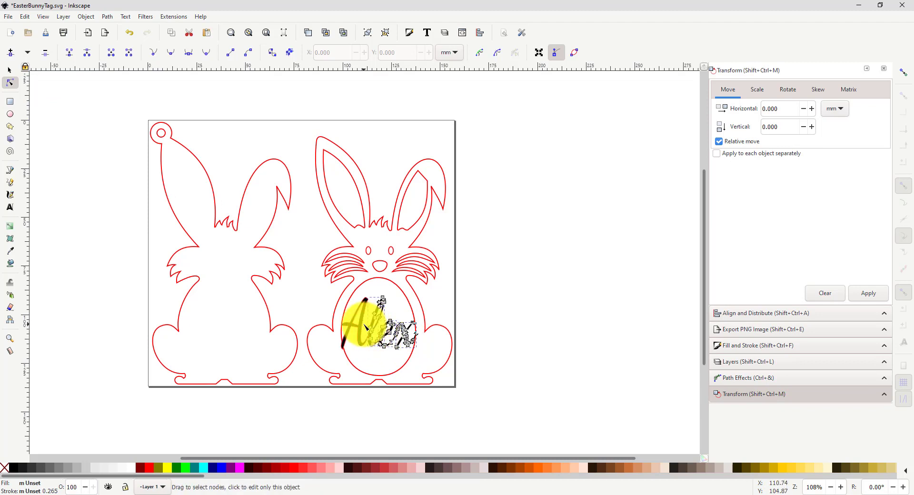
{"action": "left_click", "coordinate": [108, 16]}
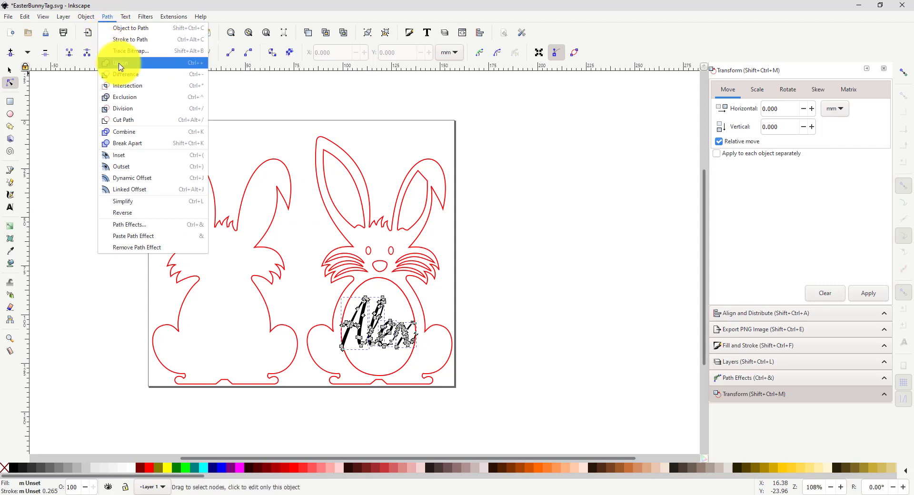
{"action": "left_click", "coordinate": [119, 63]}
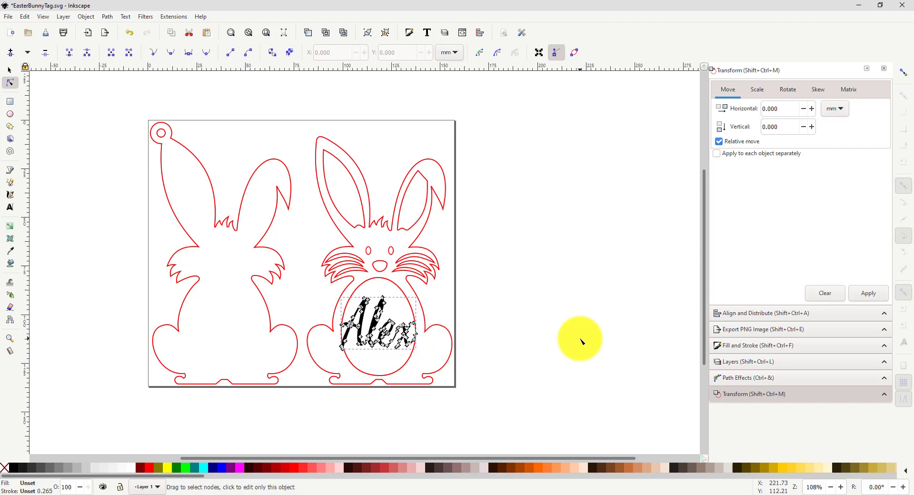
Undo and redo the recent Alex edits, leaving the lettering as converted paths
{"action": "key", "text": "ctrl+z"}
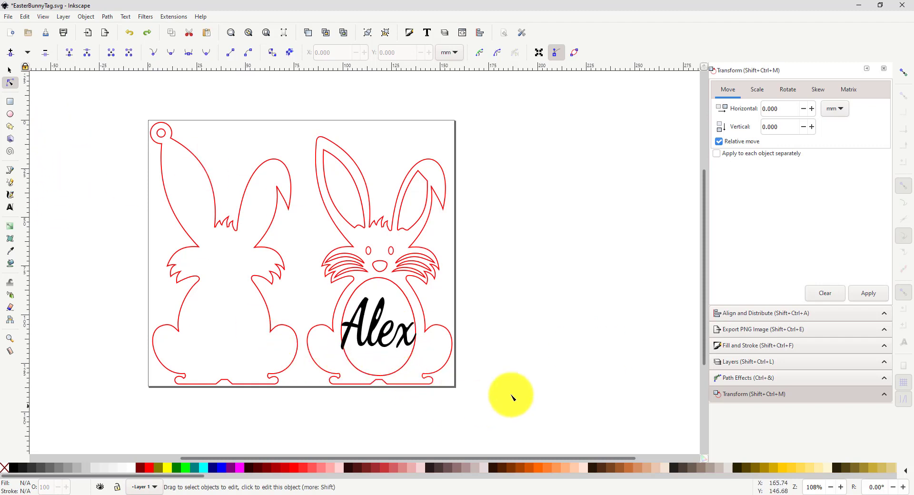
{"action": "key", "text": "ctrl+z"}
{"action": "key", "text": "ctrl+z"}
{"action": "key", "text": "ctrl+z"}
{"action": "key", "text": "ctrl+z"}
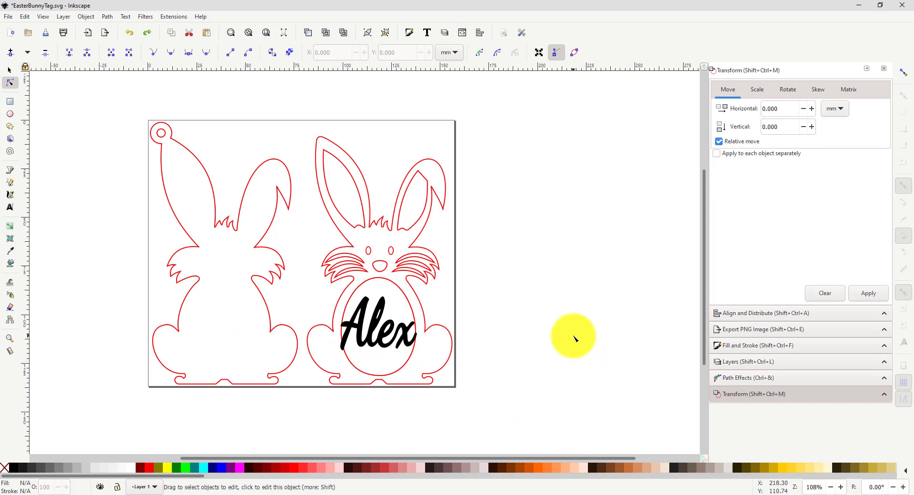
{"action": "key", "text": "ctrl+shift+z"}
{"action": "key", "text": "ctrl+shift+z"}
{"action": "key", "text": "ctrl+shift+z"}
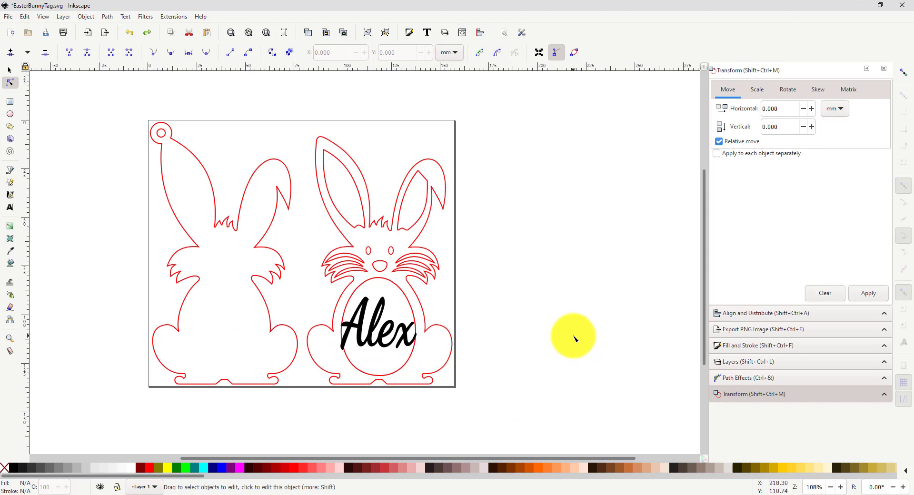
{"action": "key", "text": "ctrl+shift+z"}
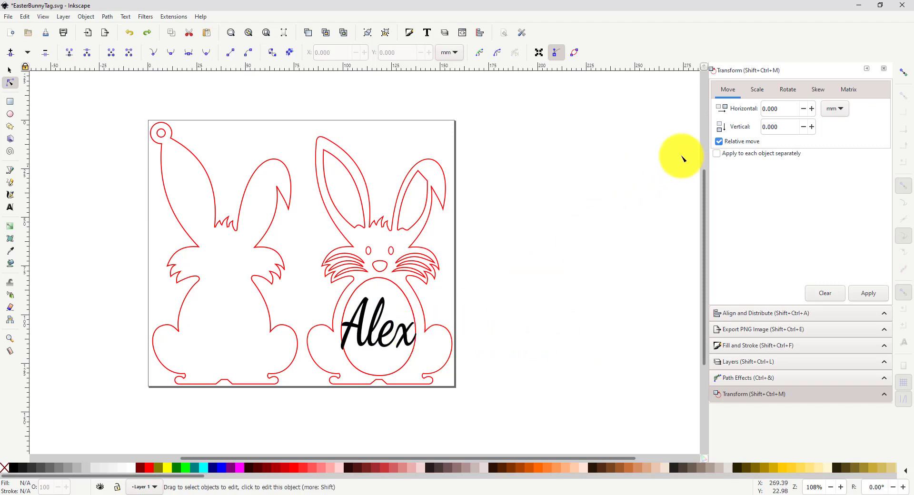
Add an Offset path effect to Alex and set the offset to 0.3 mm
{"action": "left_click", "coordinate": [734, 379]}
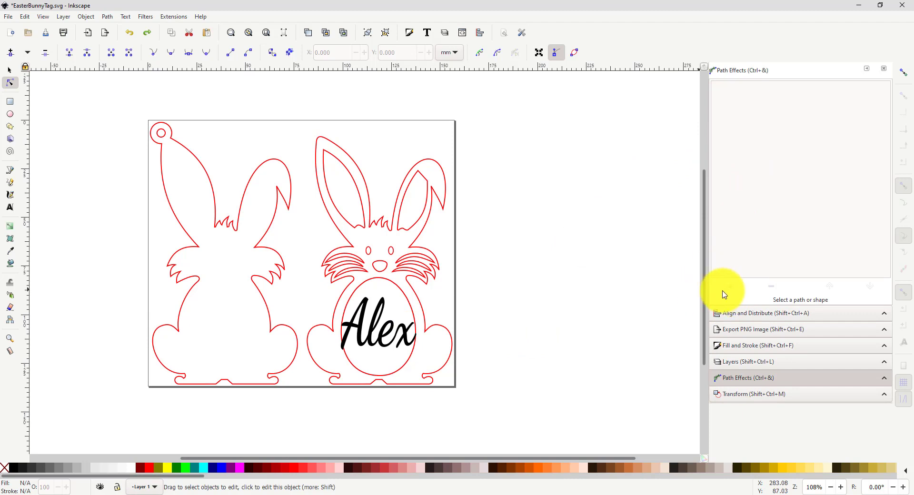
{"action": "left_click", "coordinate": [377, 333]}
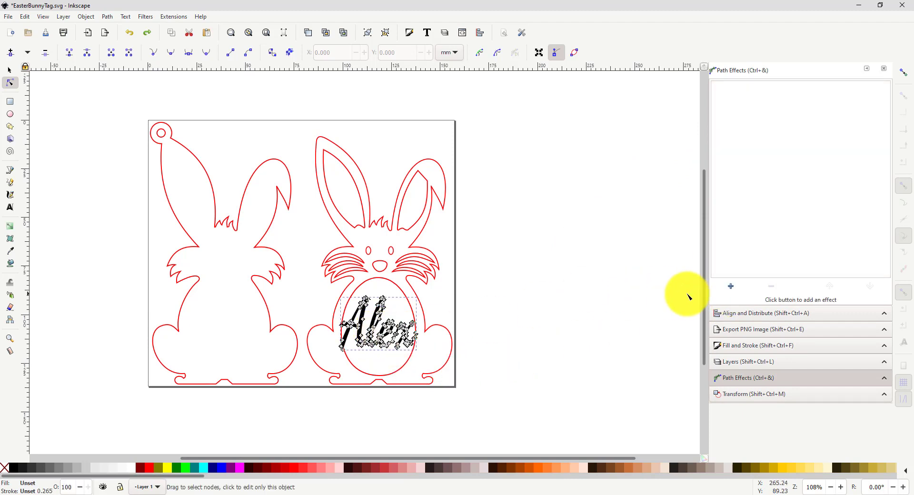
{"action": "left_click", "coordinate": [728, 287]}
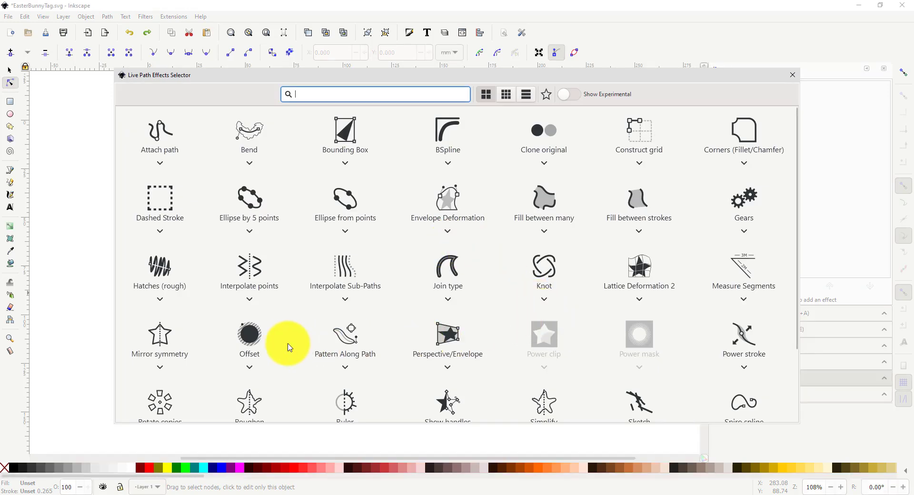
{"action": "left_click", "coordinate": [248, 336]}
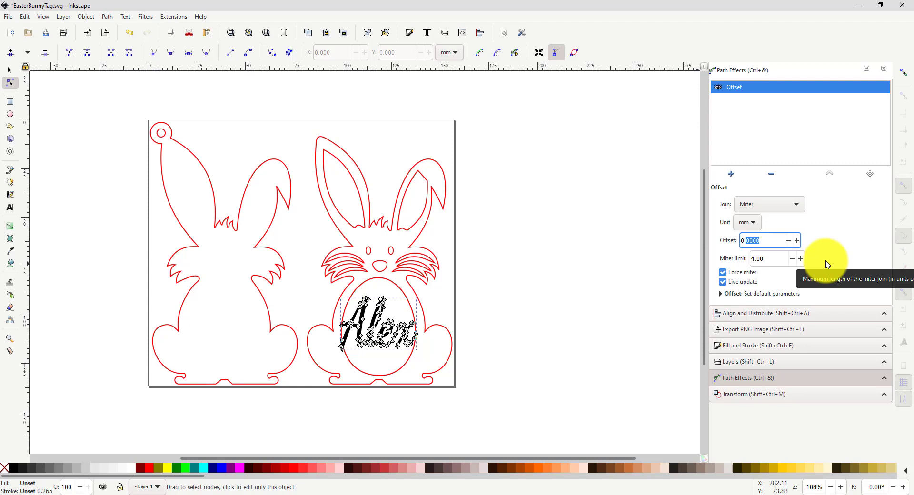
{"action": "type", "text": "1"}
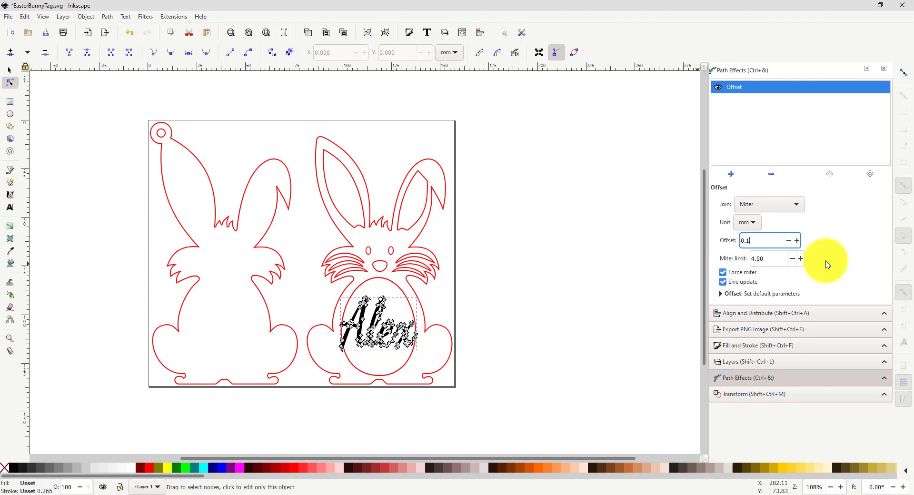
{"action": "key", "text": "Return"}
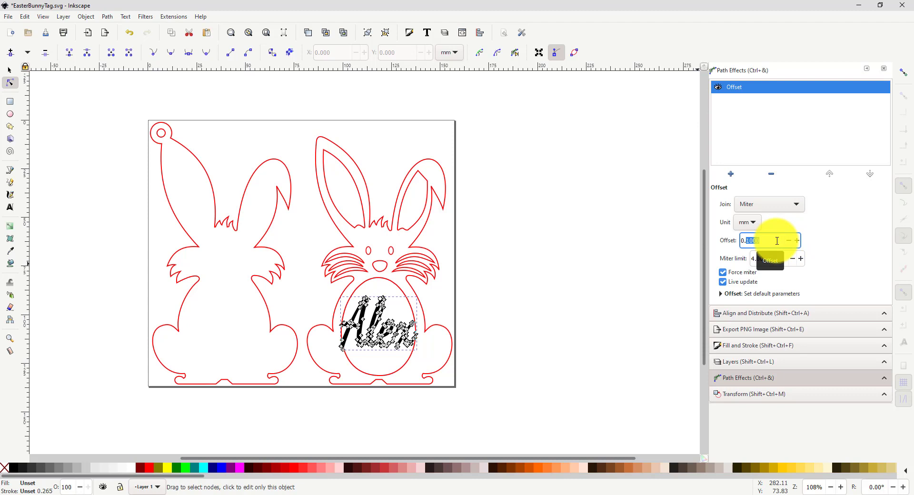
{"action": "type", "text": "3"}
{"action": "key", "text": "Return"}
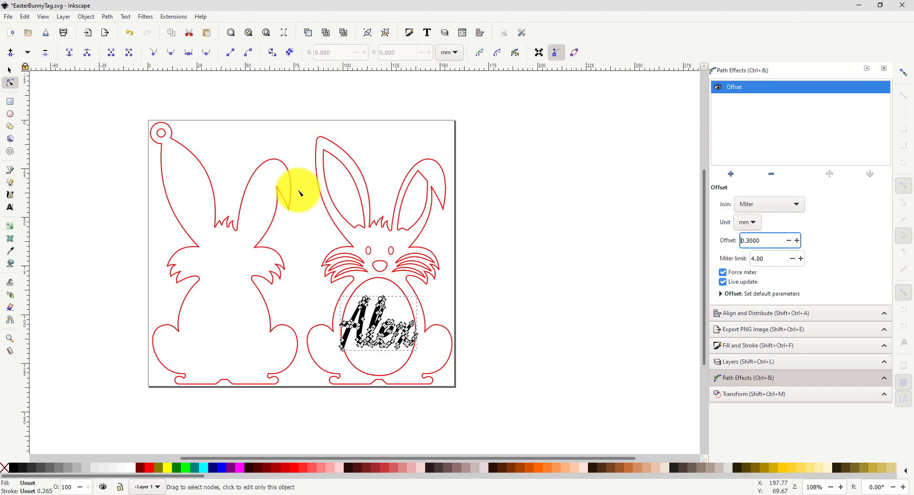
{"action": "left_click", "coordinate": [10, 70]}
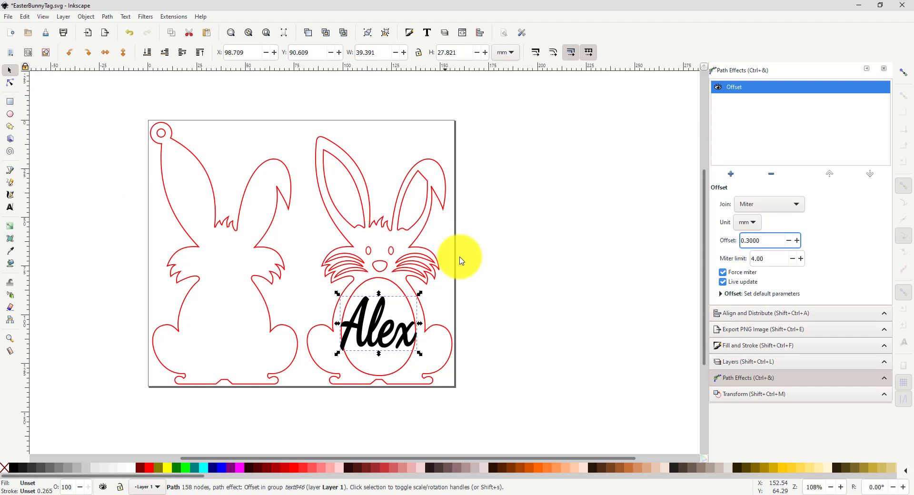
Stretch the Alex lettering slightly wider
{"action": "left_click", "coordinate": [501, 297]}
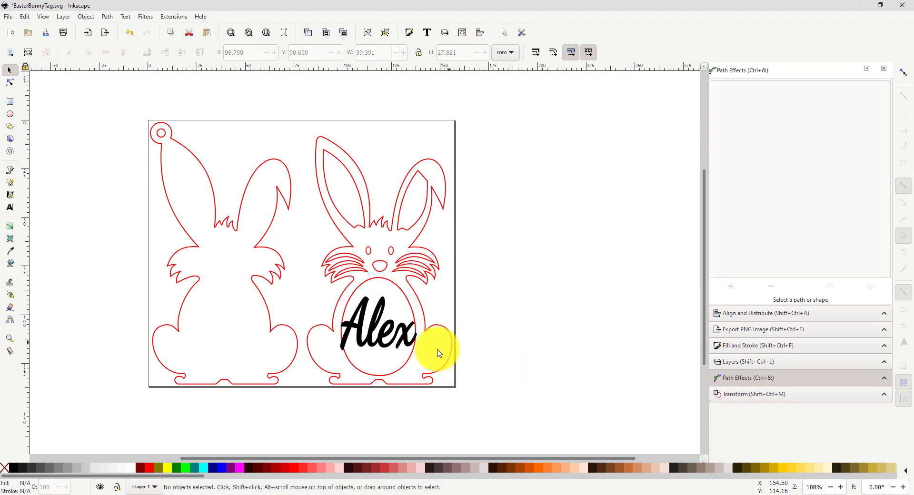
{"action": "left_click", "coordinate": [407, 342]}
{"action": "left_click_drag", "start_coordinate": [418, 324], "coordinate": [423, 327]}
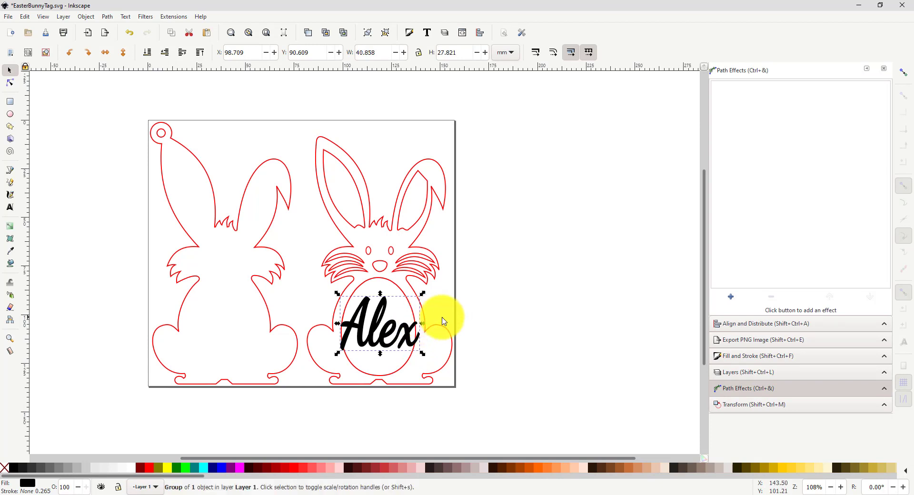
Union Alex with the bunny outline into one path and deselect it
{"action": "left_click", "coordinate": [9, 83]}
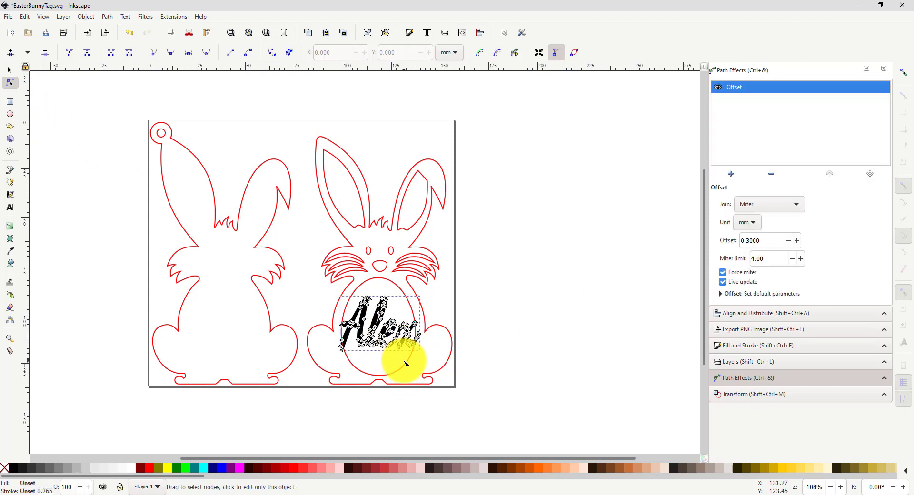
{"action": "left_click", "coordinate": [405, 364], "text": "shift"}
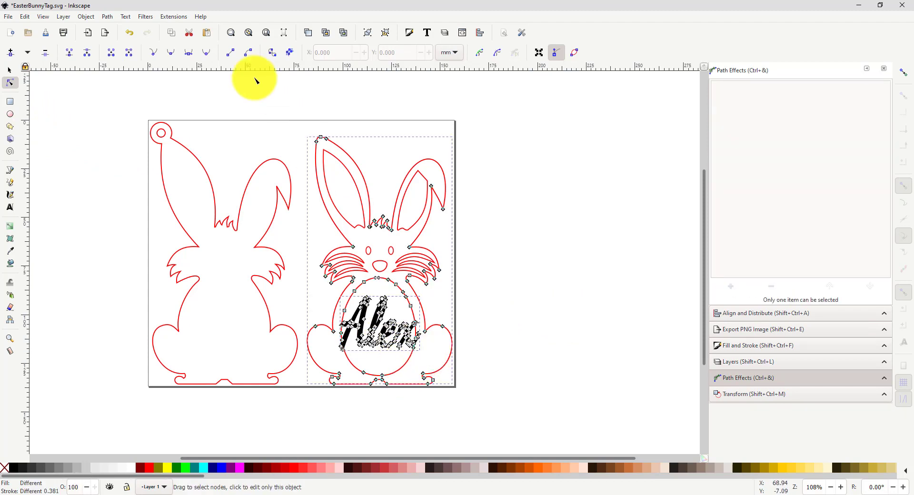
{"action": "left_click", "coordinate": [107, 17]}
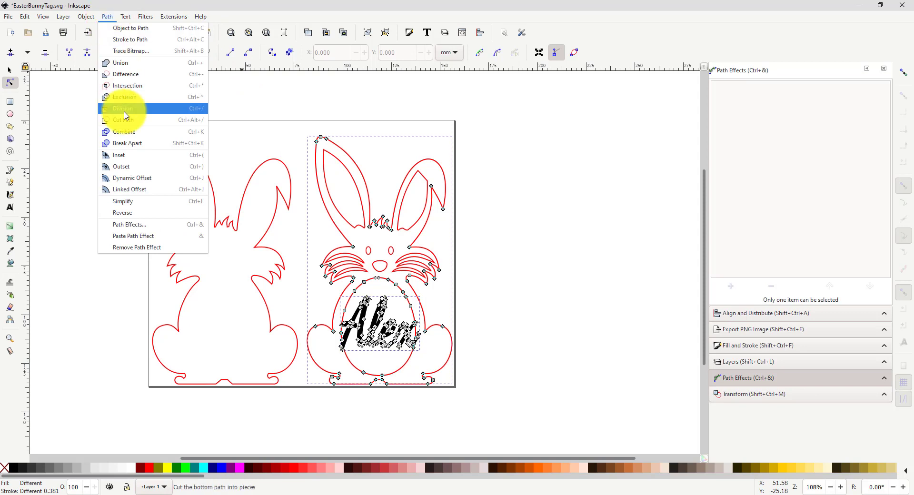
{"action": "left_click", "coordinate": [126, 63]}
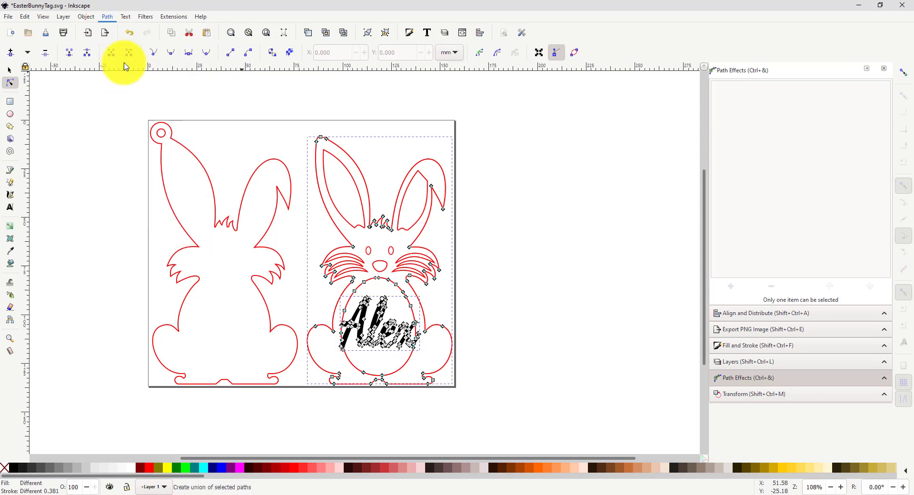
{"action": "left_click", "coordinate": [509, 257]}
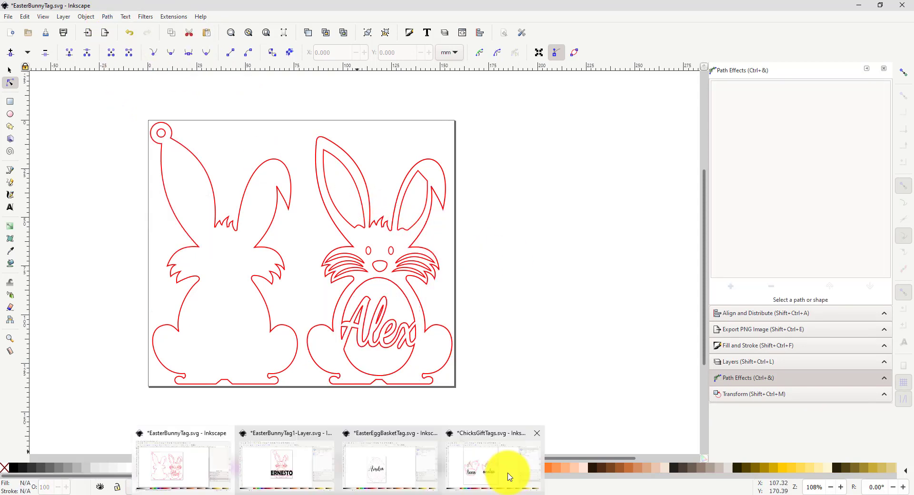
Switch to the ChicksGiftTags.svg document window
{"action": "left_click", "coordinate": [507, 473]}
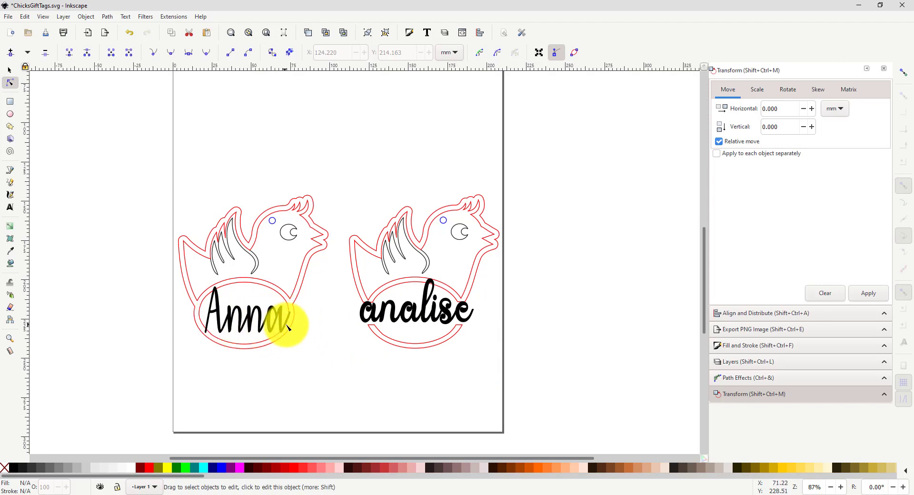
Convert analise to a path, select all its nodes and union the letters into one shape
{"action": "left_click", "coordinate": [404, 316]}
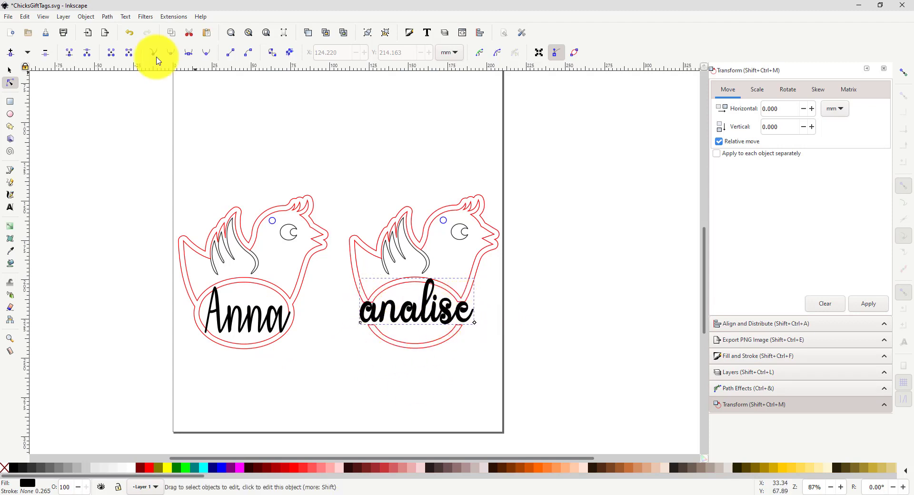
{"action": "left_click", "coordinate": [108, 17]}
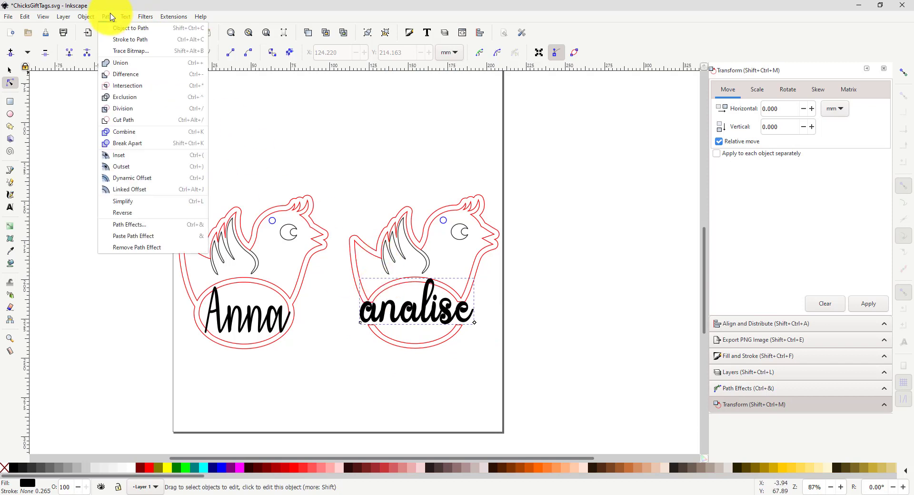
{"action": "left_click", "coordinate": [119, 31]}
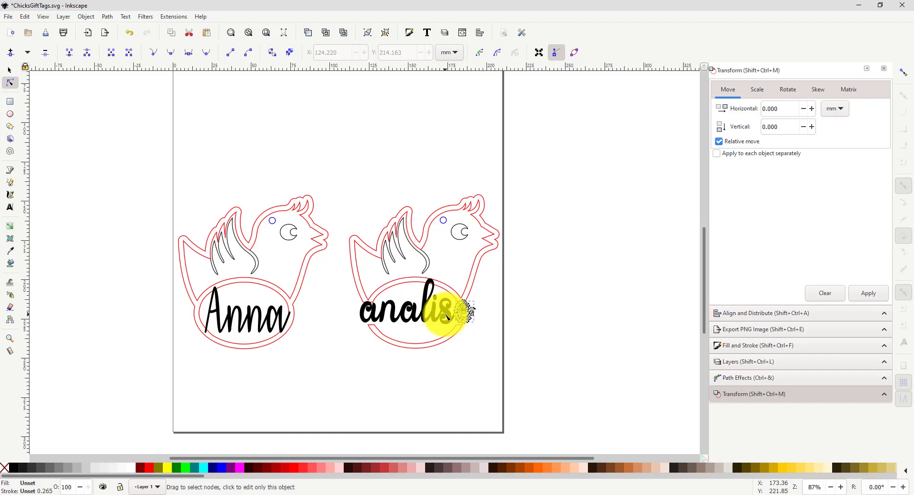
{"action": "left_click_drag", "start_coordinate": [446, 316], "coordinate": [379, 323]}
{"action": "left_click", "coordinate": [111, 17]}
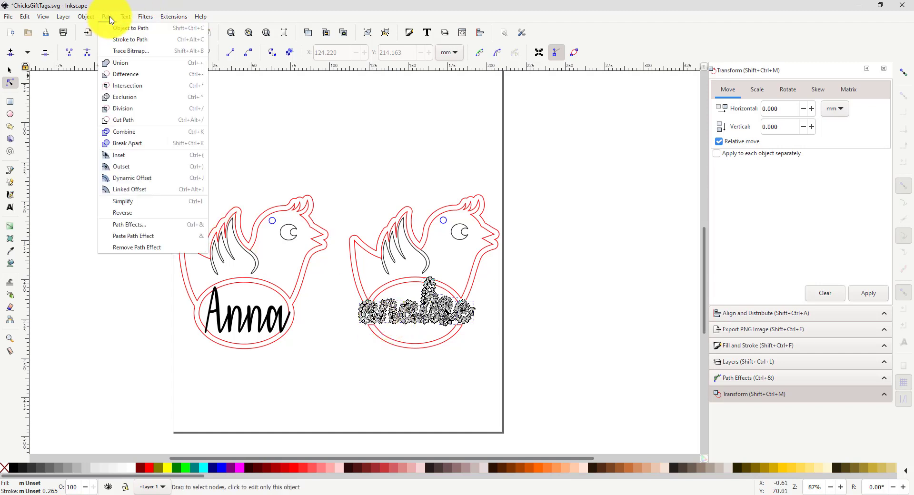
{"action": "left_click", "coordinate": [123, 63]}
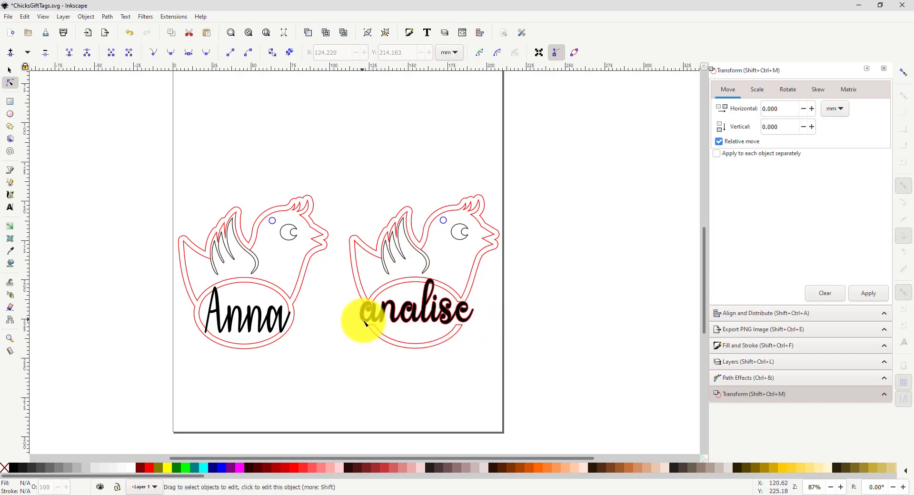
Zoom in on the chick tags and nudge a node of the right chick's outline toward the 'e'
{"action": "left_click", "coordinate": [841, 487]}
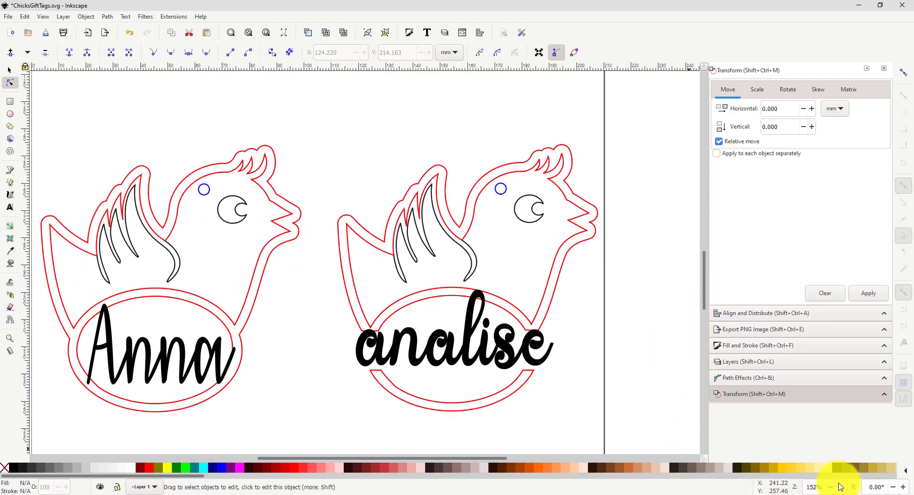
{"action": "left_click", "coordinate": [841, 486]}
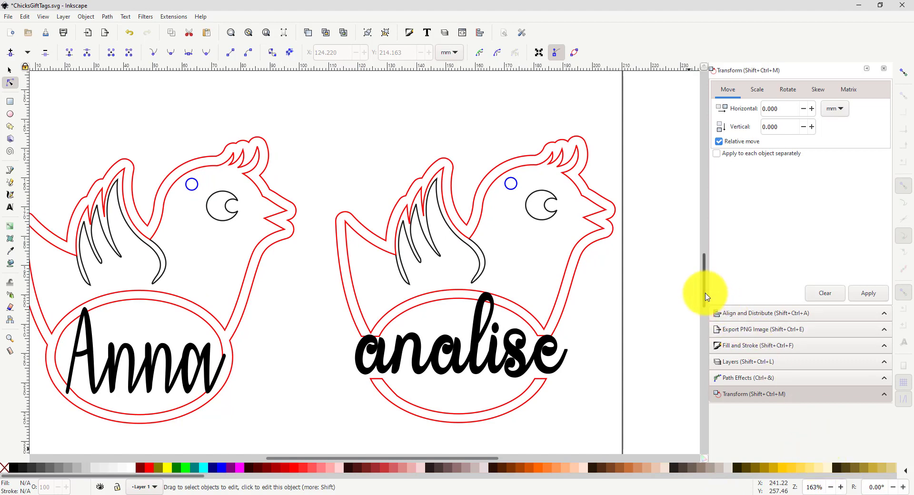
{"action": "scroll", "coordinate": [703, 301], "scroll_direction": "down", "scroll_amount": 3}
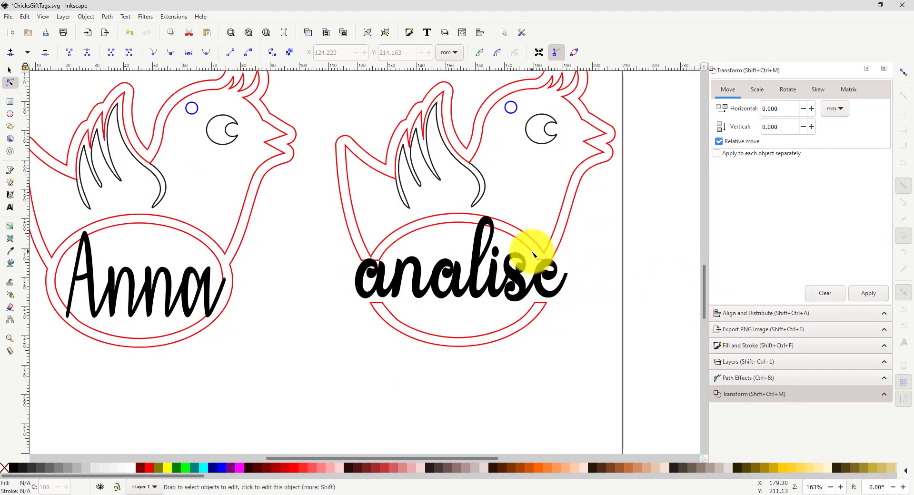
{"action": "left_click", "coordinate": [542, 259]}
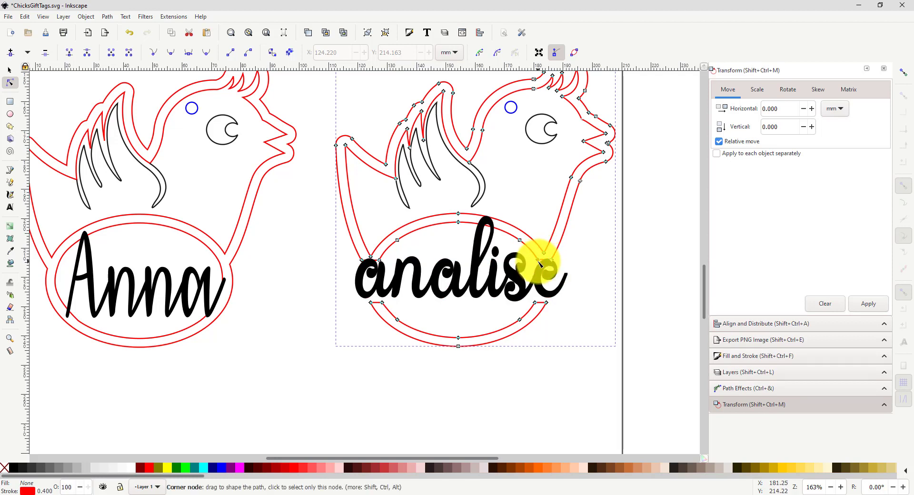
{"action": "left_click_drag", "start_coordinate": [539, 264], "coordinate": [539, 257]}
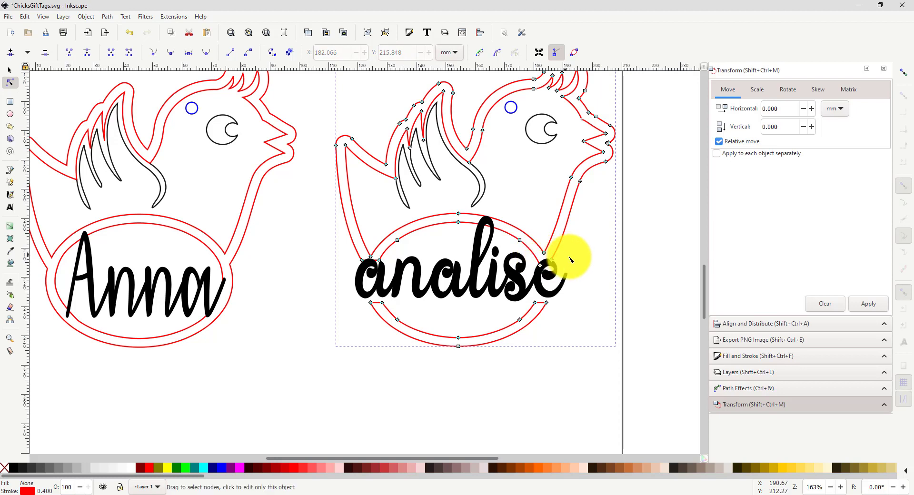
Drag the outline nodes near the final 'e' of analise until the outline overlaps it
{"action": "left_click", "coordinate": [561, 256]}
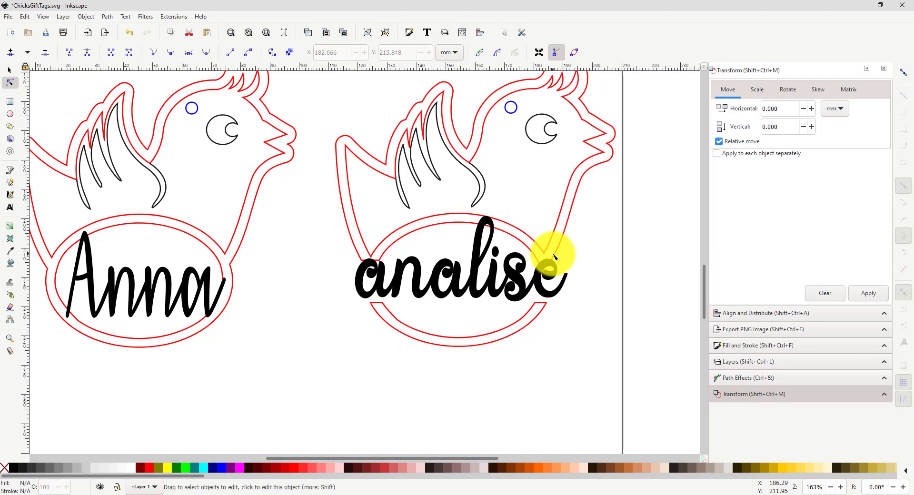
{"action": "left_click", "coordinate": [553, 259]}
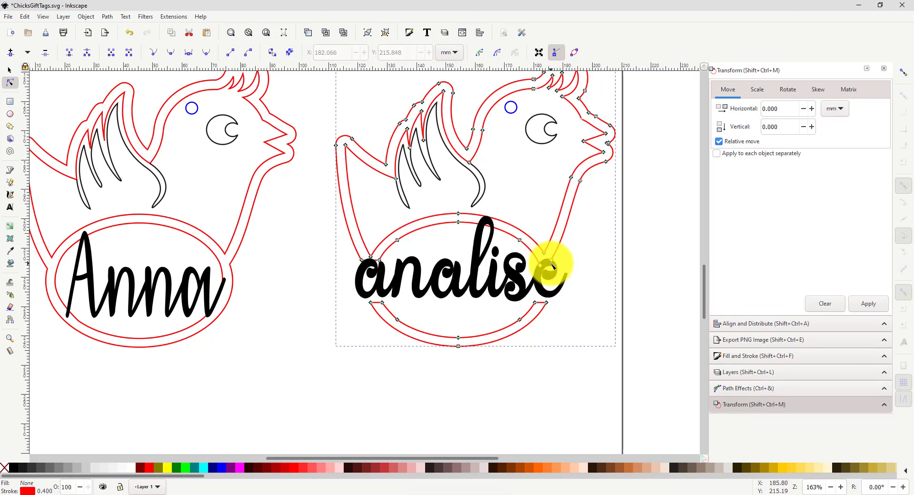
{"action": "left_click_drag", "start_coordinate": [553, 261], "coordinate": [553, 266]}
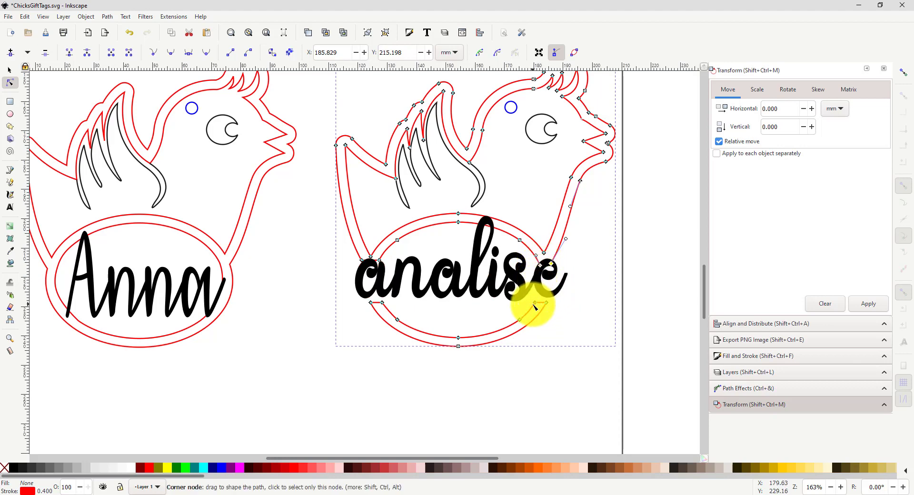
{"action": "mouse_move", "coordinate": [535, 305]}
{"action": "left_mouse_down"}
{"action": "mouse_move", "coordinate": [538, 296]}
{"action": "mouse_move", "coordinate": [534, 306]}
{"action": "left_mouse_up"}
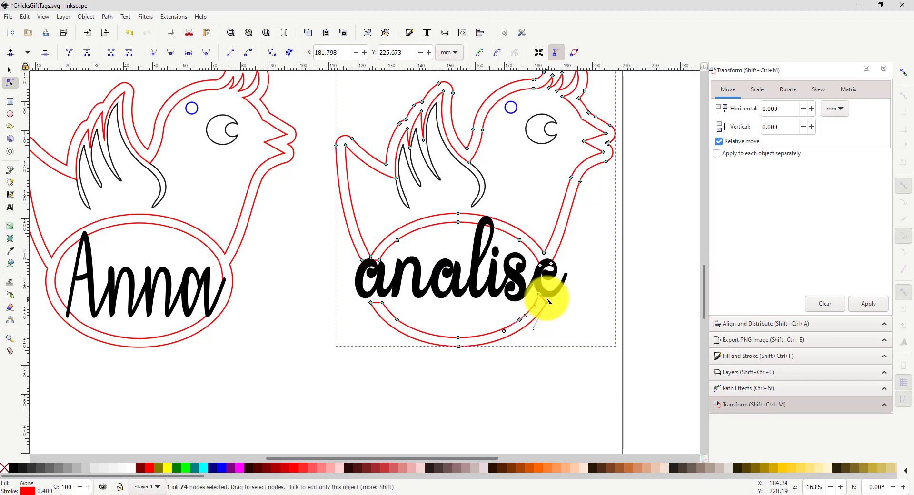
{"action": "left_click_drag", "start_coordinate": [548, 304], "coordinate": [539, 330]}
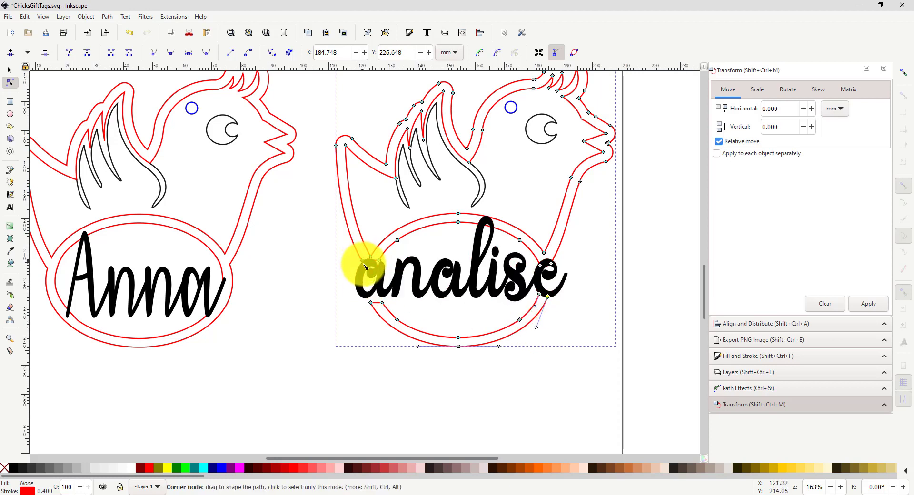
Move the outline nodes beside and under the first 'a' so the curve touches the letter
{"action": "left_click_drag", "start_coordinate": [364, 261], "coordinate": [379, 269]}
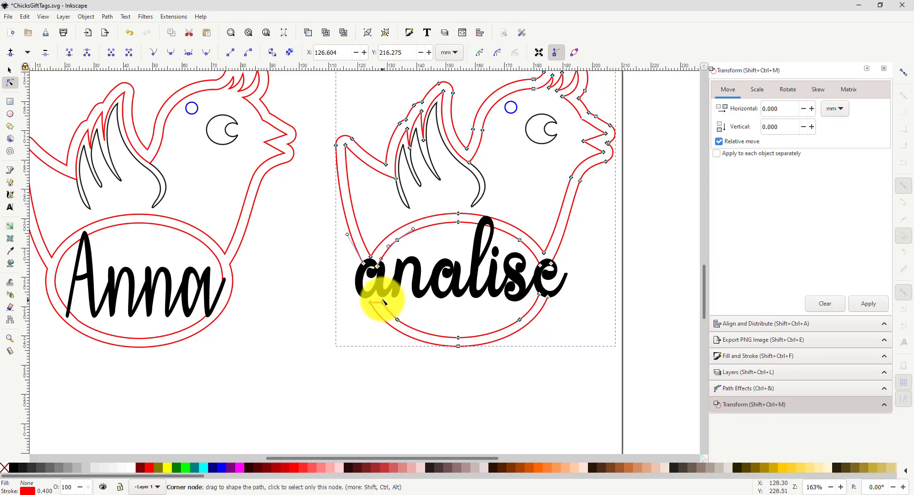
{"action": "left_click_drag", "start_coordinate": [384, 303], "coordinate": [369, 296]}
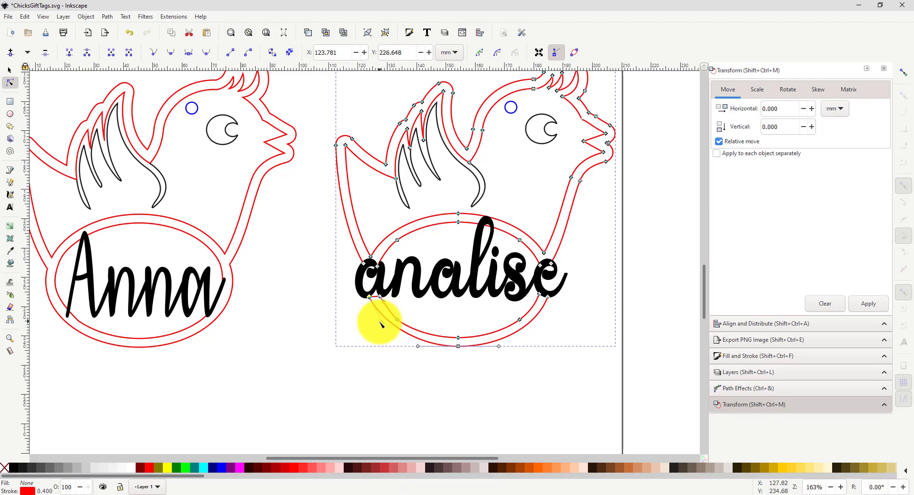
{"action": "left_click", "coordinate": [381, 326]}
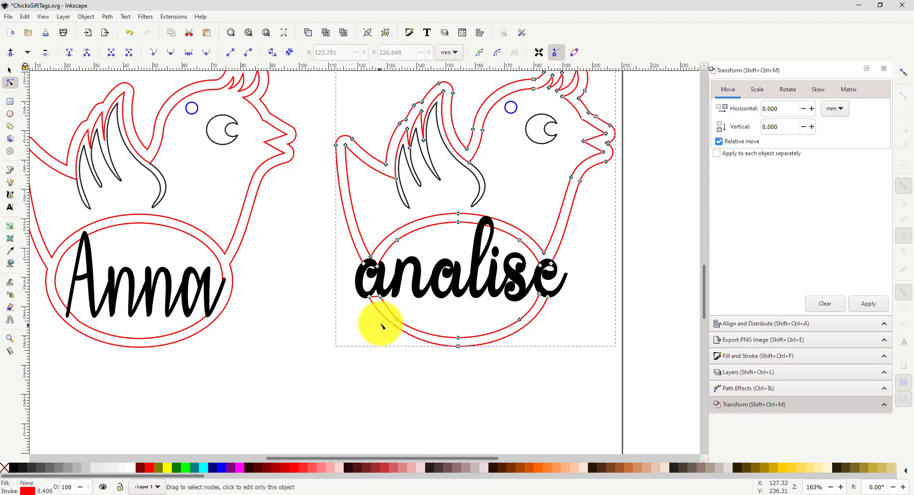
{"action": "left_click", "coordinate": [369, 296]}
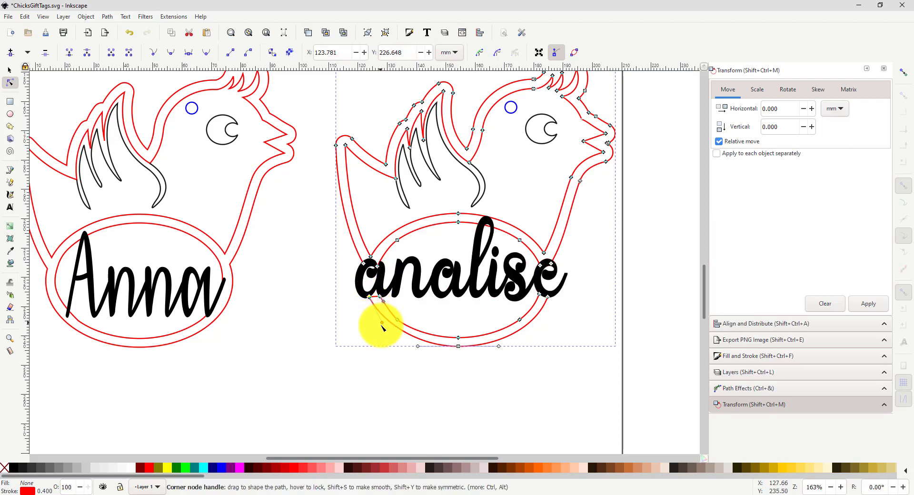
{"action": "left_click_drag", "start_coordinate": [381, 322], "coordinate": [382, 333]}
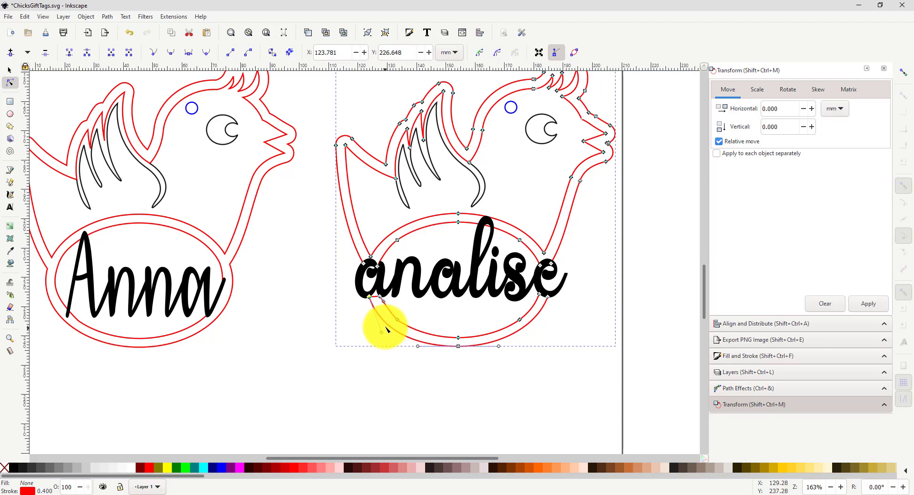
Delete the extra node under the 'a', pull the curve and corner node against it, and add analise to the selection
{"action": "left_click", "coordinate": [397, 319]}
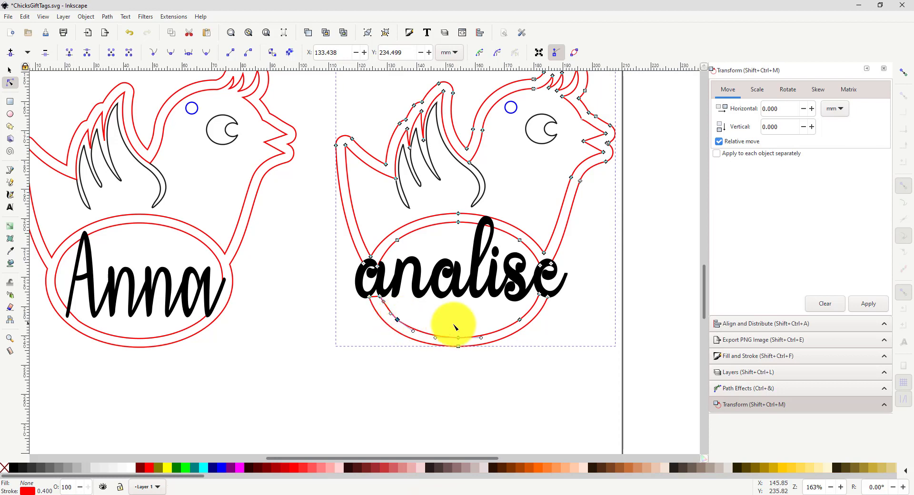
{"action": "key", "text": "Delete"}
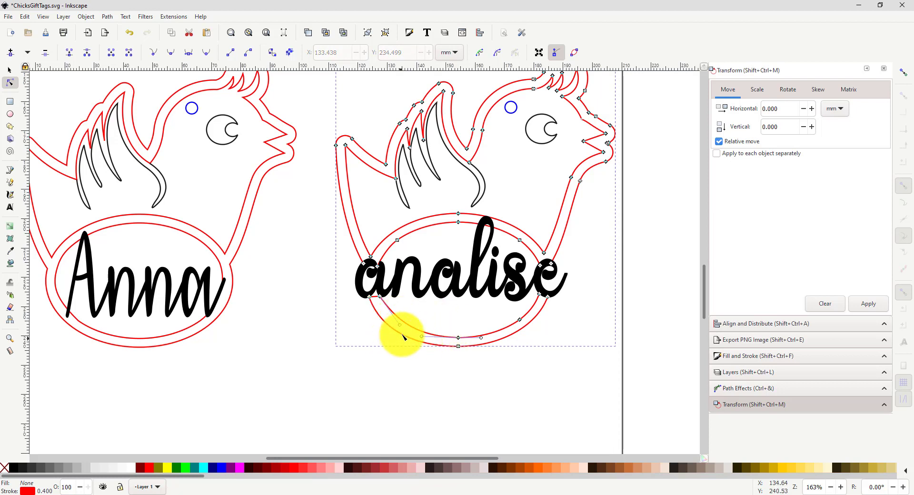
{"action": "left_click_drag", "start_coordinate": [400, 324], "coordinate": [392, 325]}
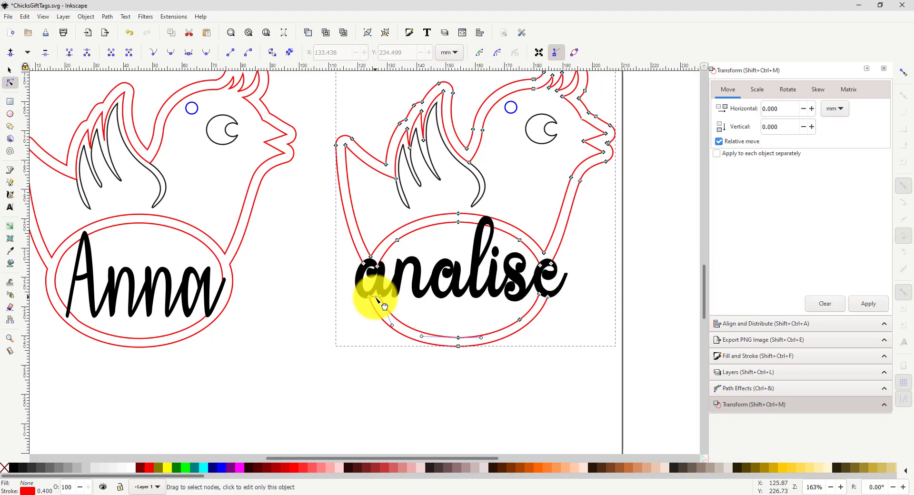
{"action": "left_click", "coordinate": [374, 297]}
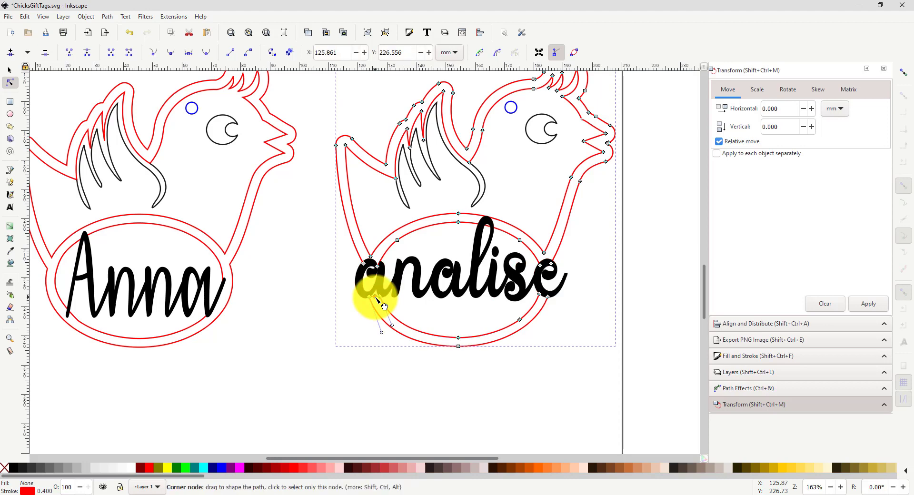
{"action": "left_click_drag", "start_coordinate": [376, 298], "coordinate": [374, 294]}
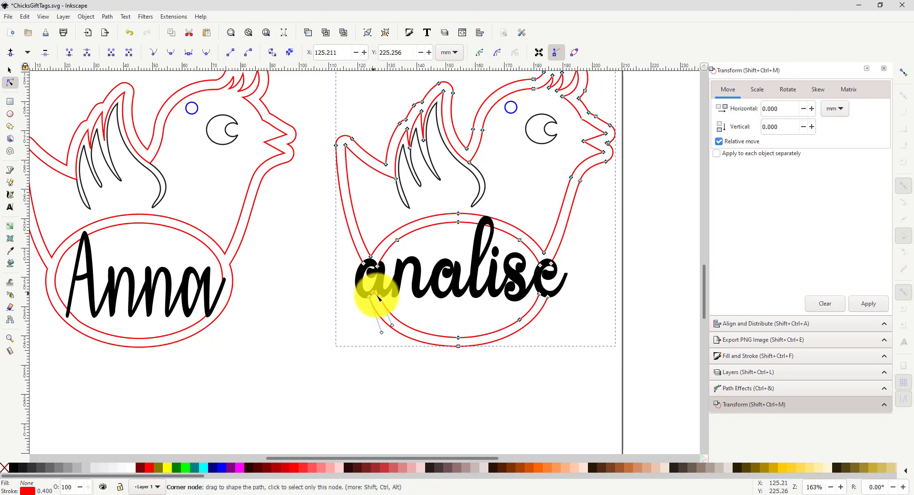
{"action": "left_click", "coordinate": [414, 285], "text": "shift"}
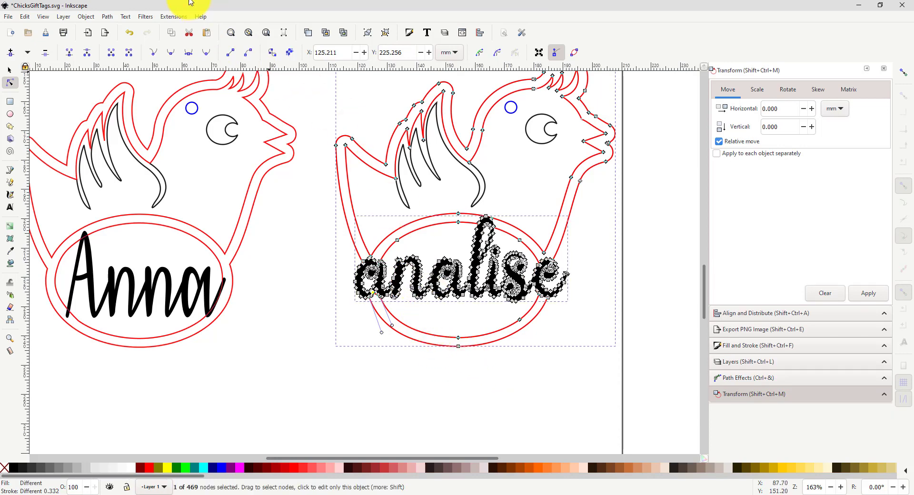
Apply Path > Difference to analise and the chick outline, then give it a black fill and no stroke
{"action": "left_click", "coordinate": [107, 17]}
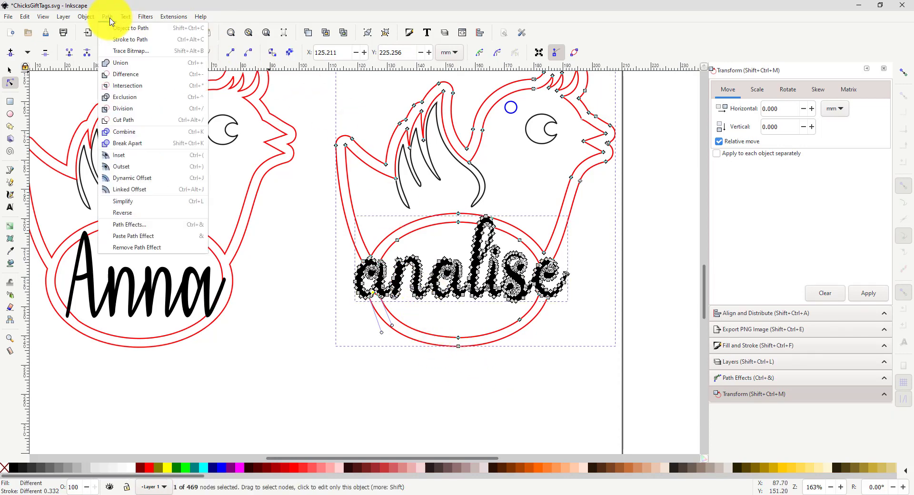
{"action": "left_click", "coordinate": [126, 75]}
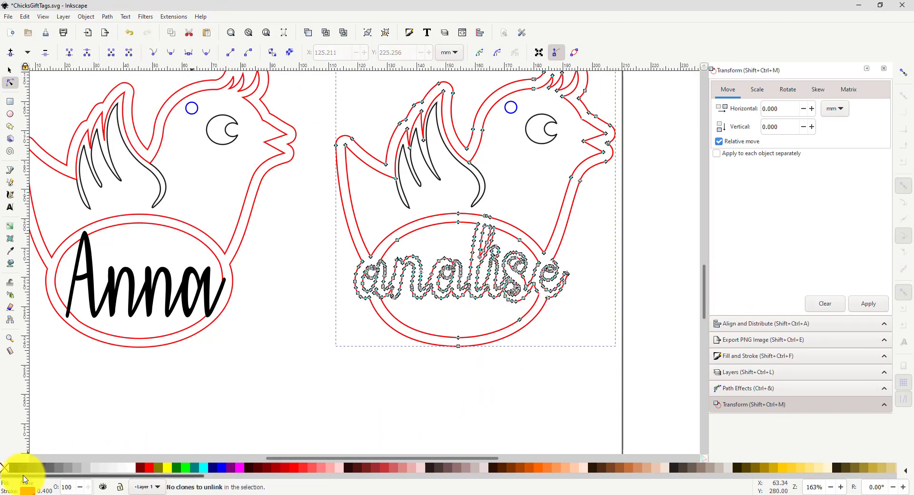
{"action": "left_click", "coordinate": [16, 466]}
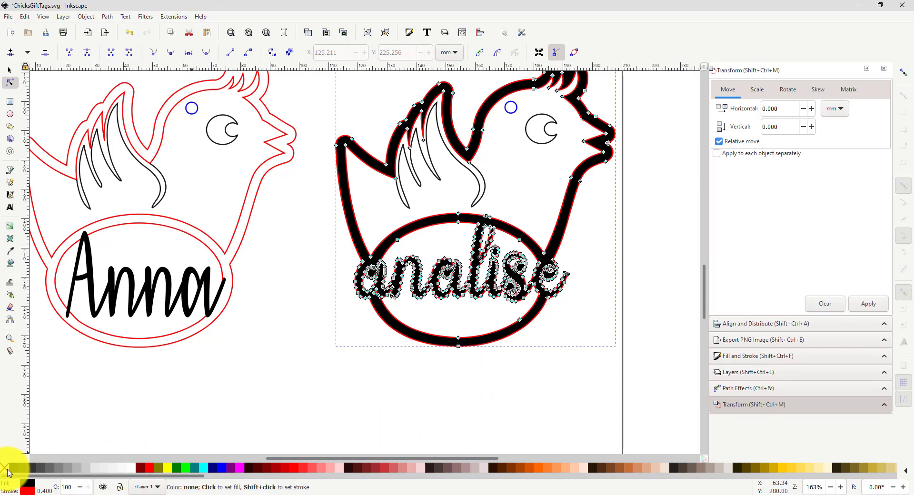
{"action": "left_click", "coordinate": [6, 472], "text": "shift"}
{"action": "left_click", "coordinate": [404, 430]}
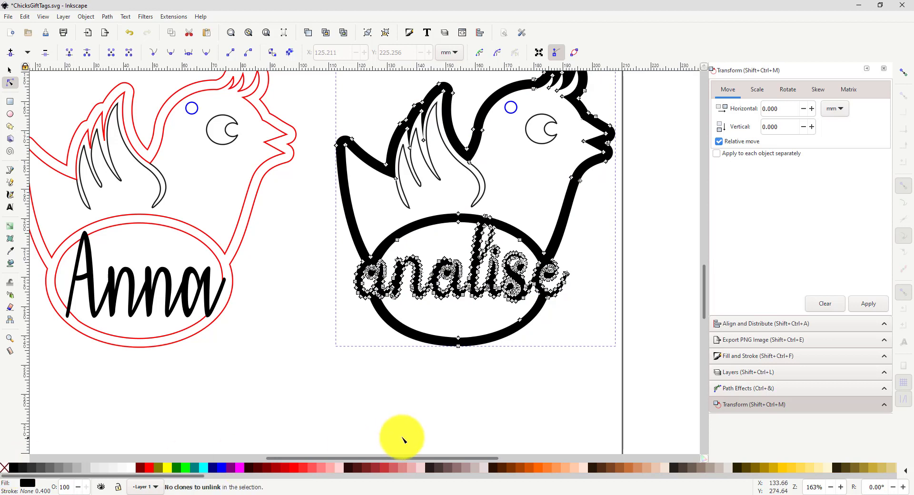